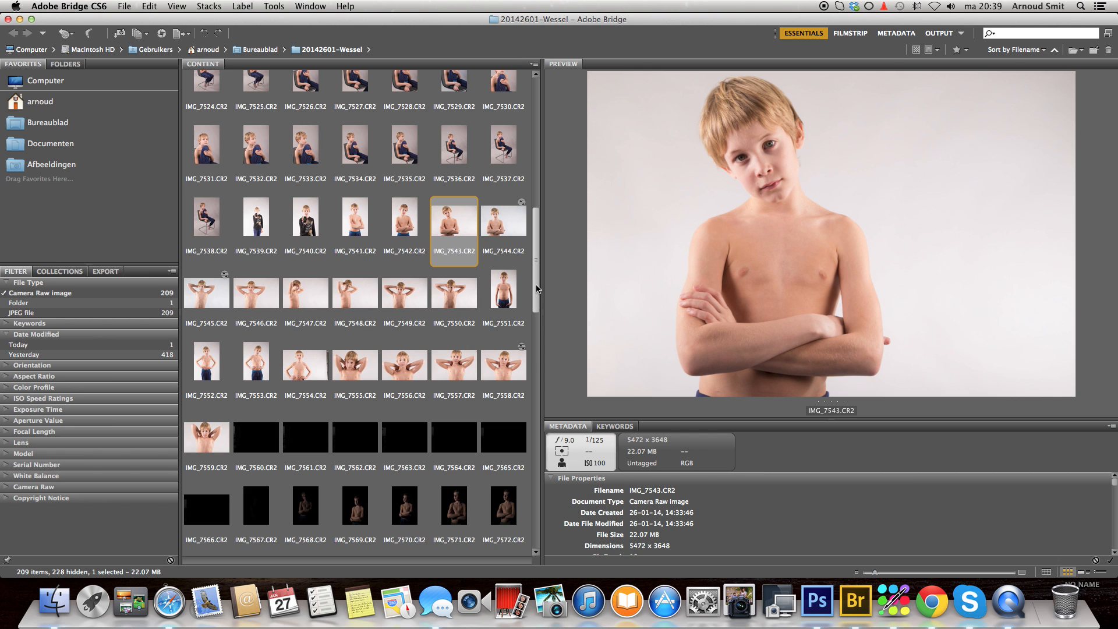
- Compare the previews of IMG_7539.CR2, IMG_7540.CR2, IMG_7543.CR2 and IMG_7544.CR2 to pick a portrait
left_click_drag(537, 286, 537, 258)
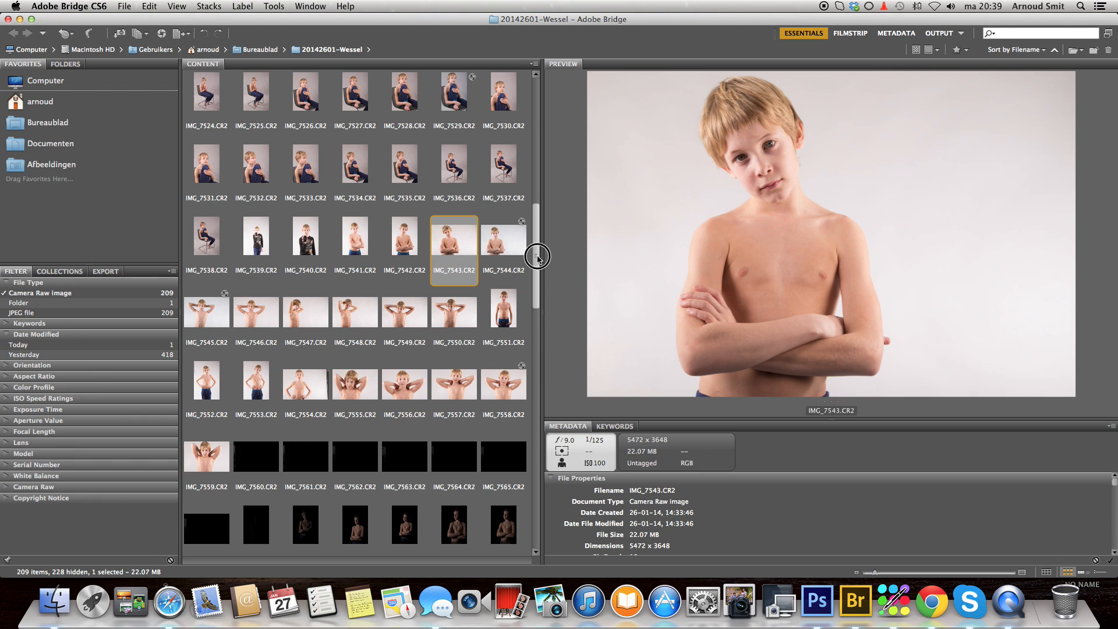
left_click_drag(538, 258, 538, 260)
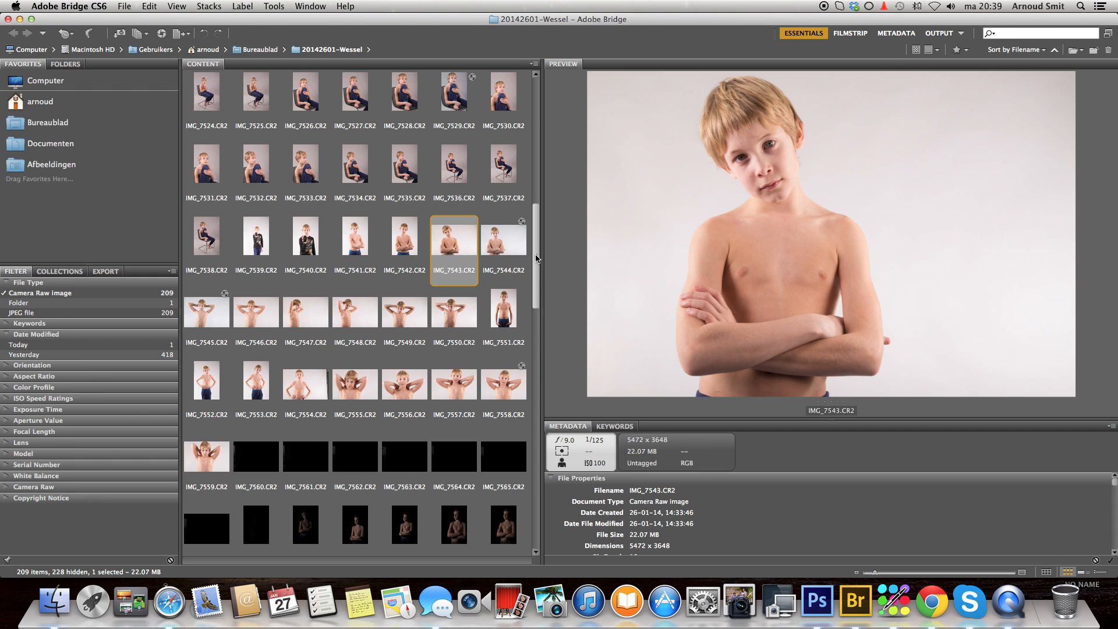
left_click(293, 249)
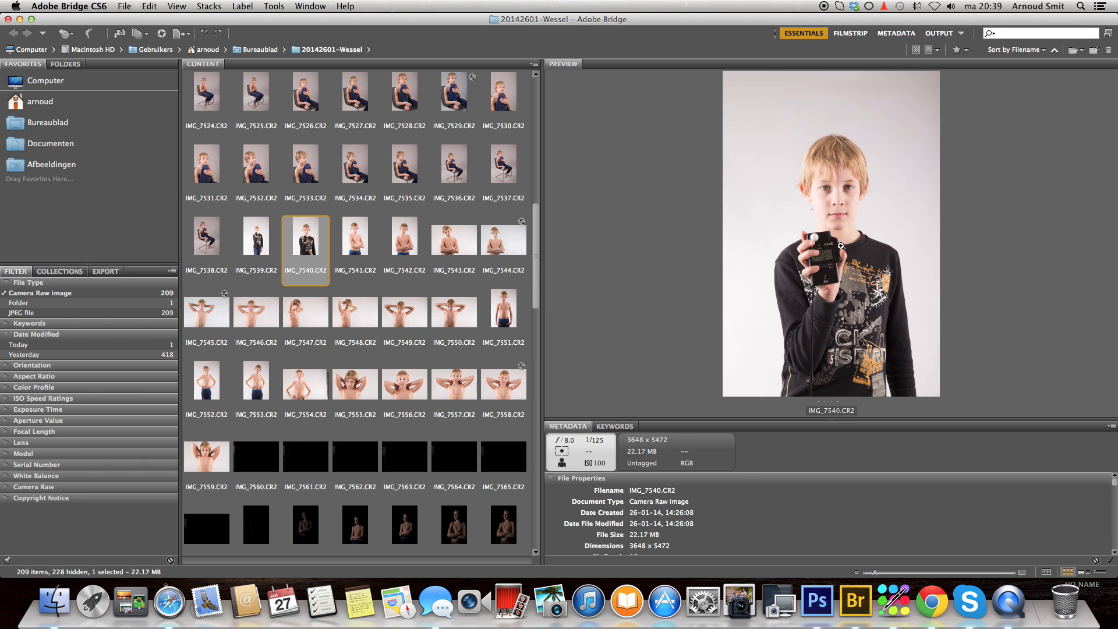
left_click(455, 244)
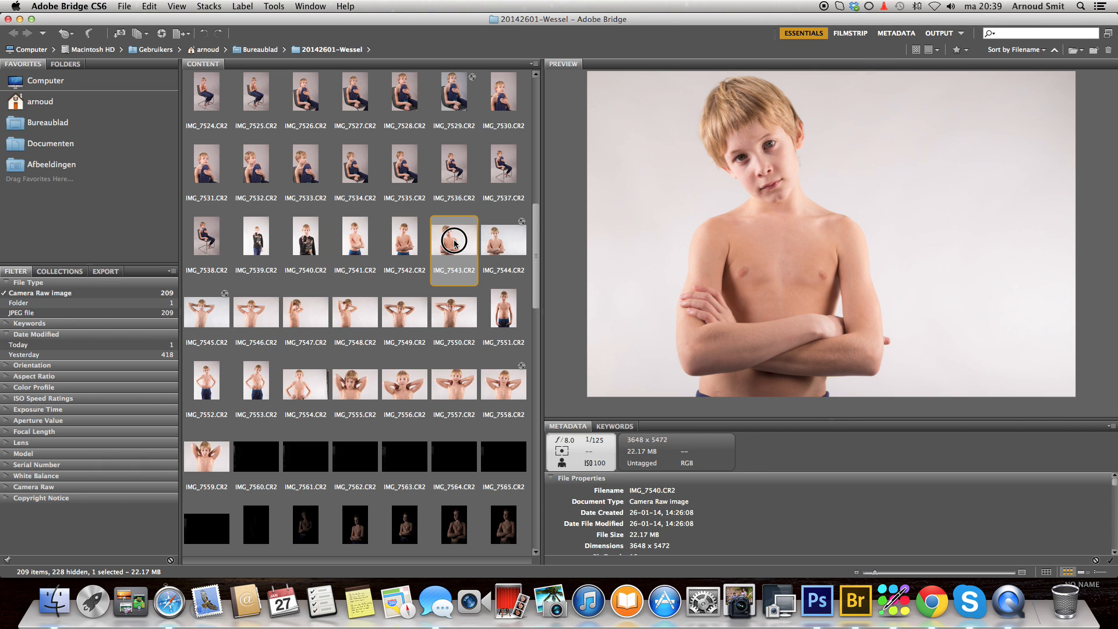
left_click(493, 252)
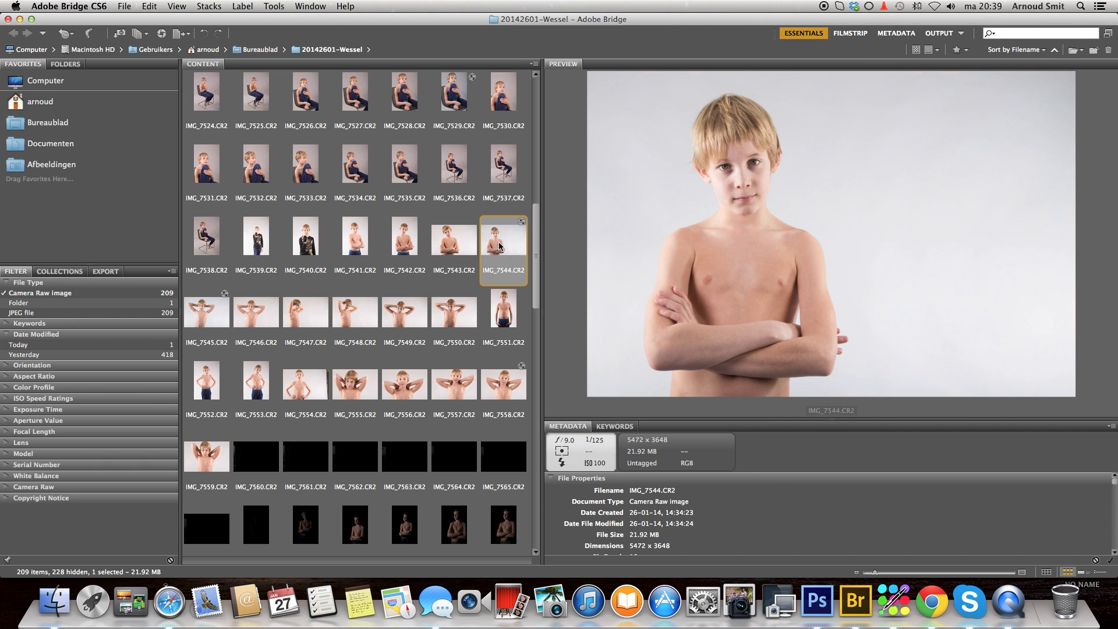
left_click(455, 244)
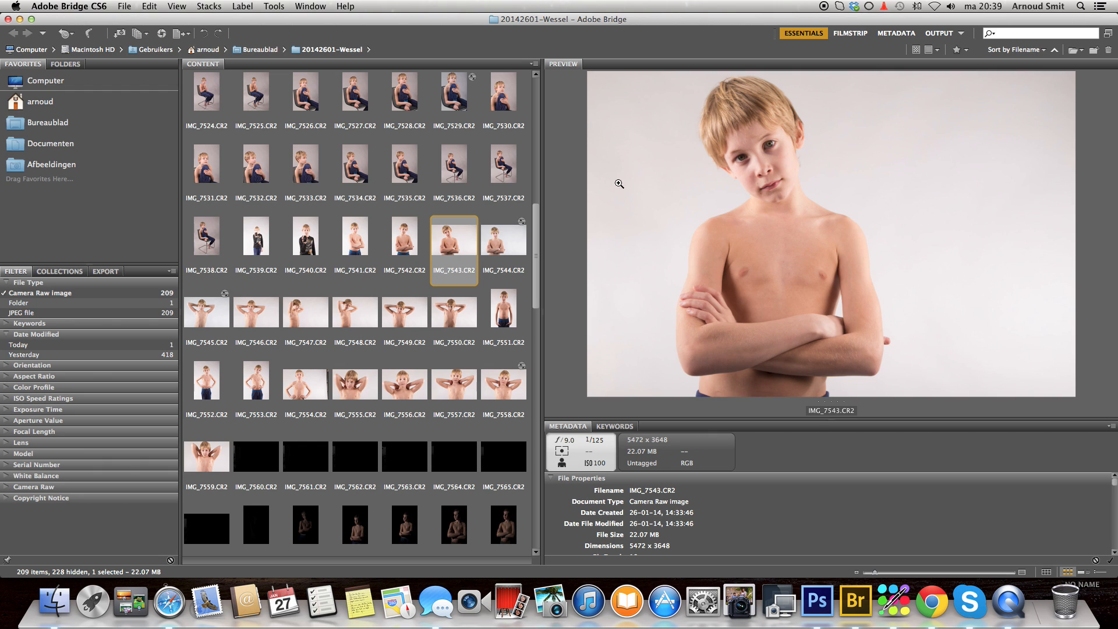
left_click(253, 244)
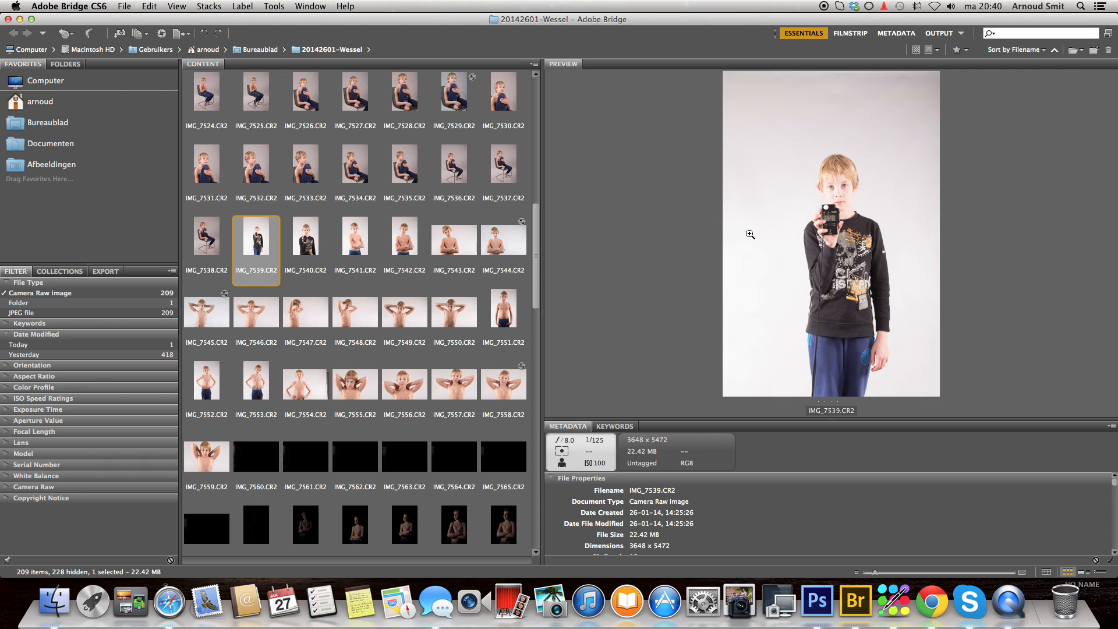
left_click(463, 250)
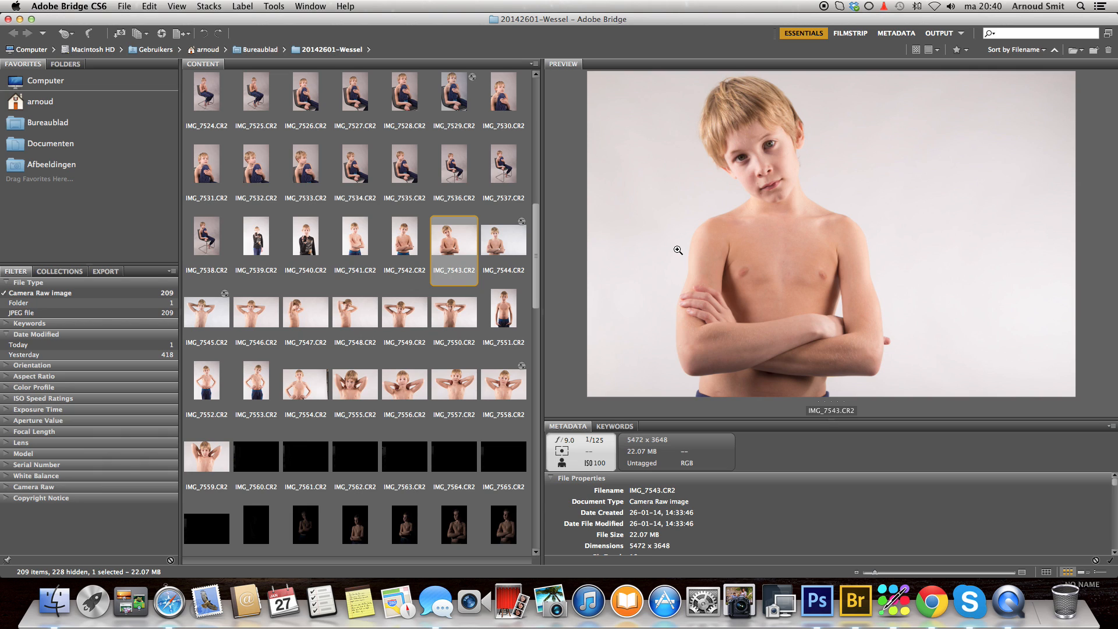
- Open IMG_7543.CR2 in Camera Raw and set its white balance to Flash
double_click(452, 244)
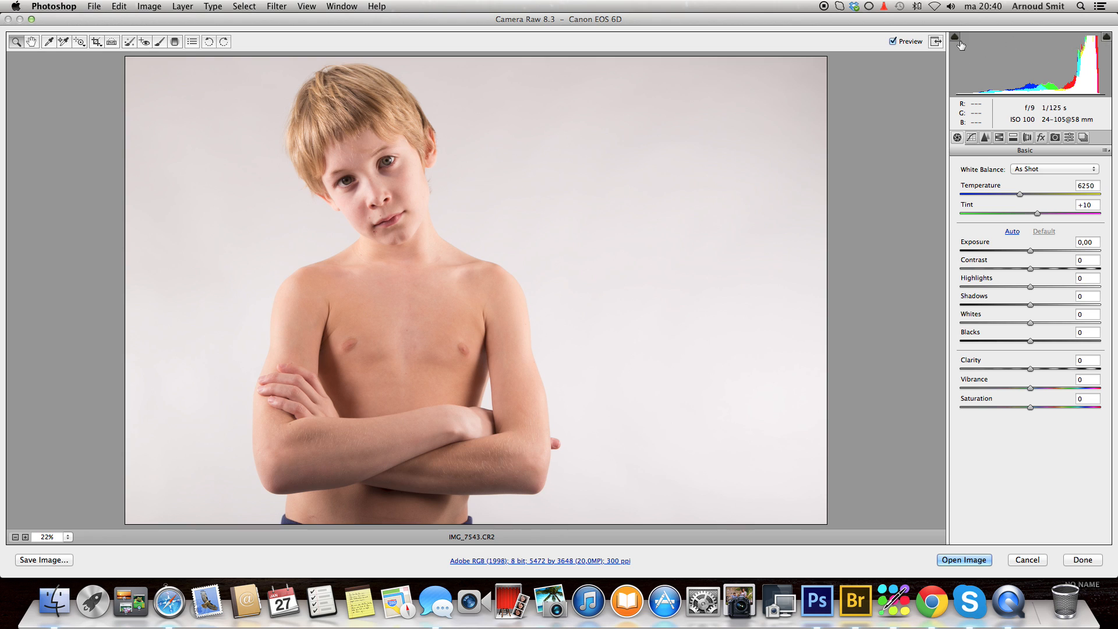
left_click(1097, 170)
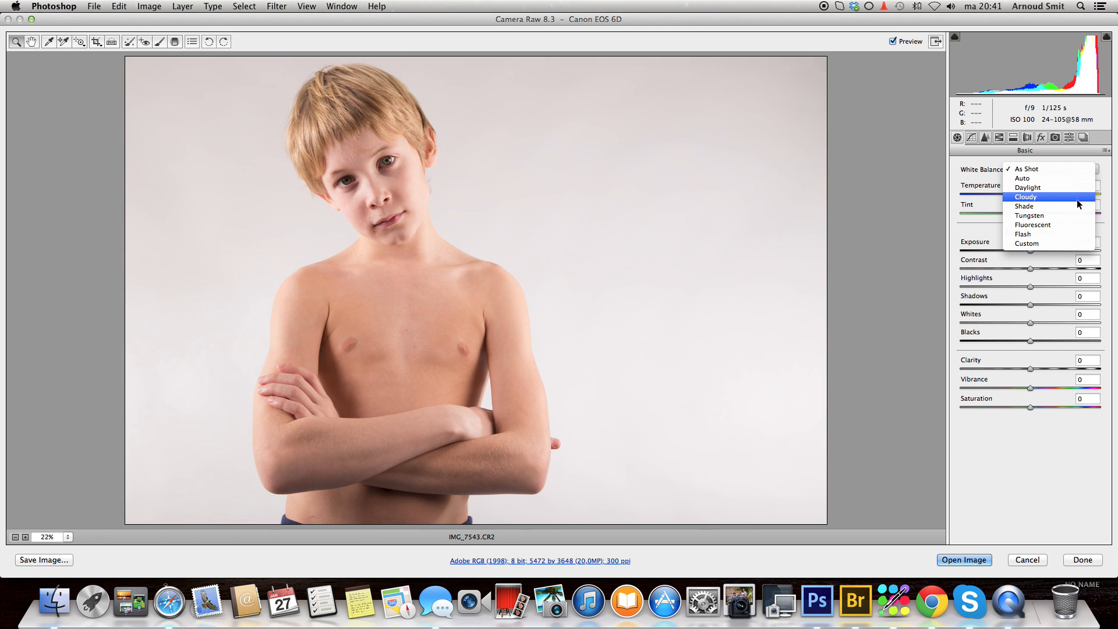
left_click(1066, 232)
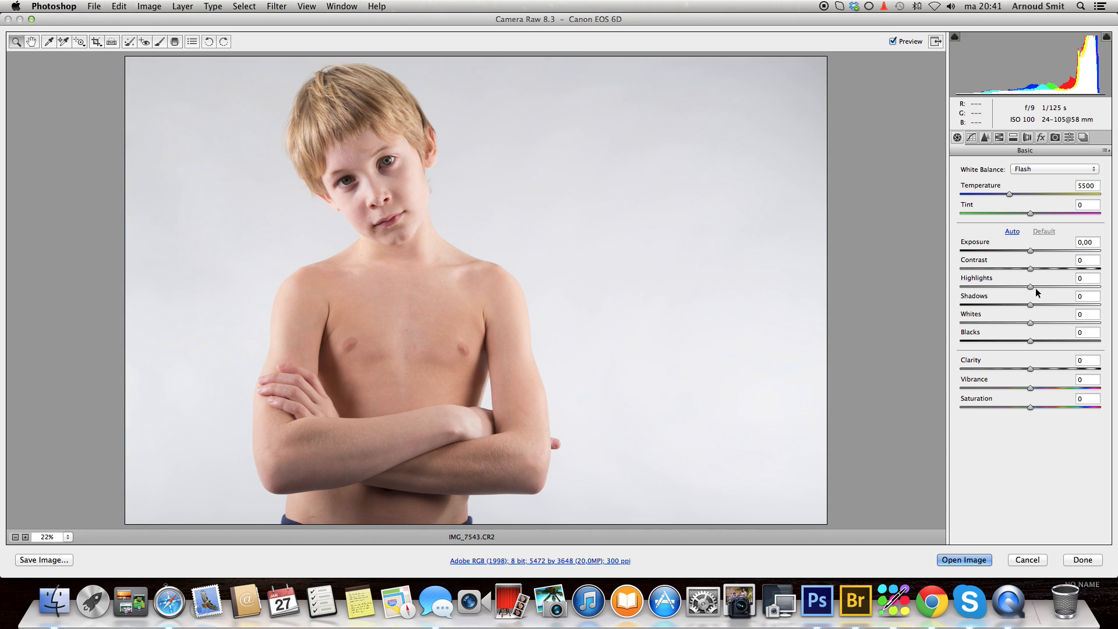
- Raise Contrast to +5 and Clarity to +4, and open the raw photo in Photoshop
left_click_drag(1031, 272, 1035, 272)
left_click_drag(1029, 370, 1034, 371)
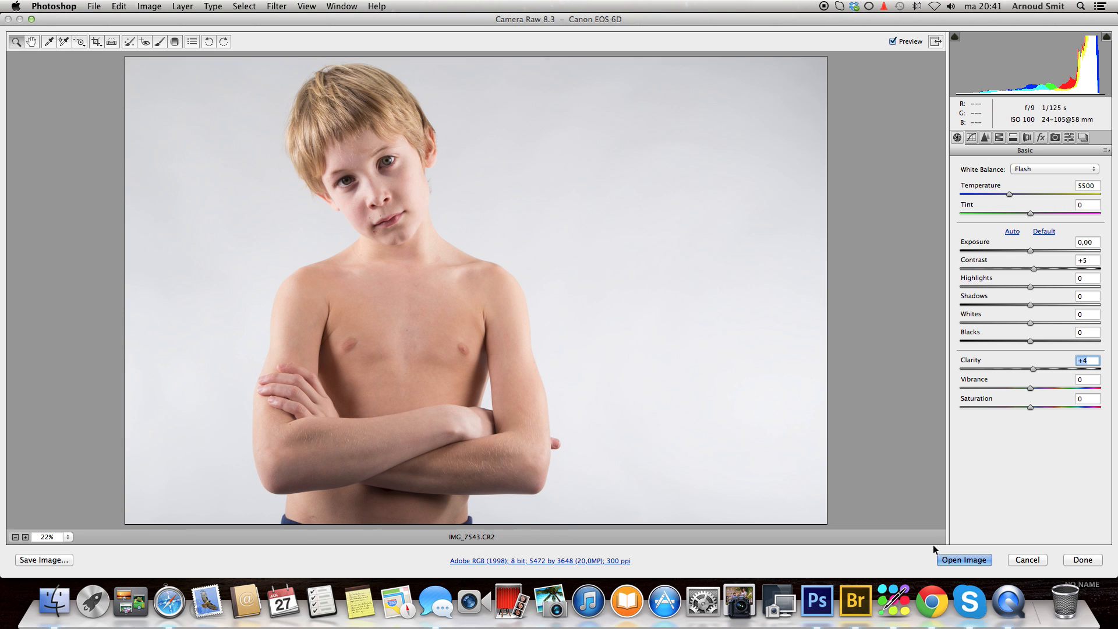
left_click(964, 560)
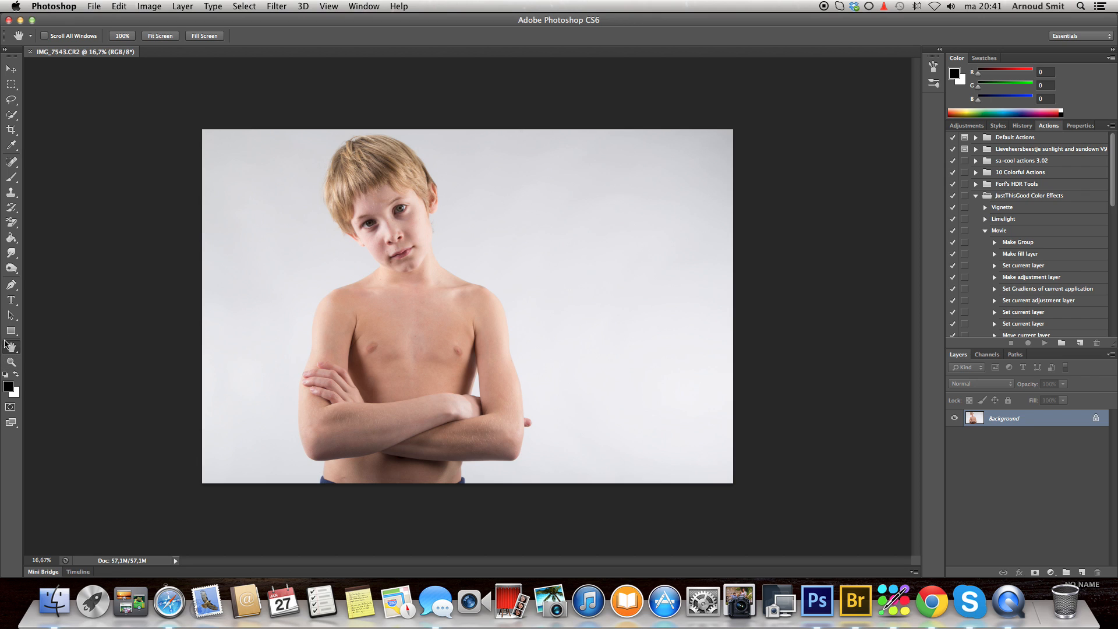
- Inspect the eyes and nose at 200% and return to the full image
double_click(11, 348)
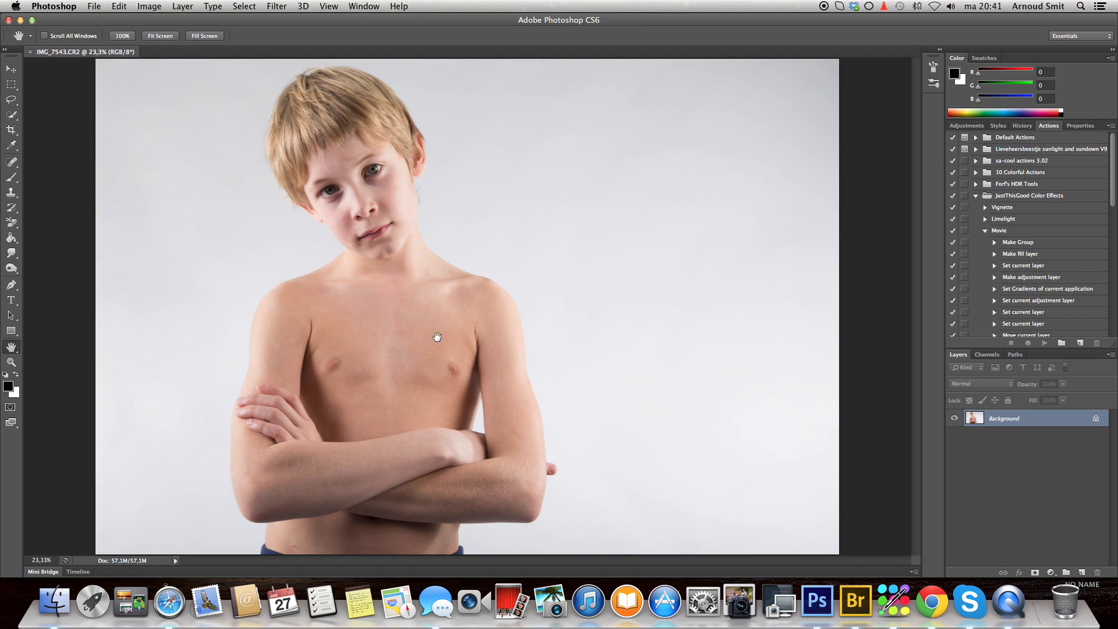
left_click(11, 362)
left_click(358, 173)
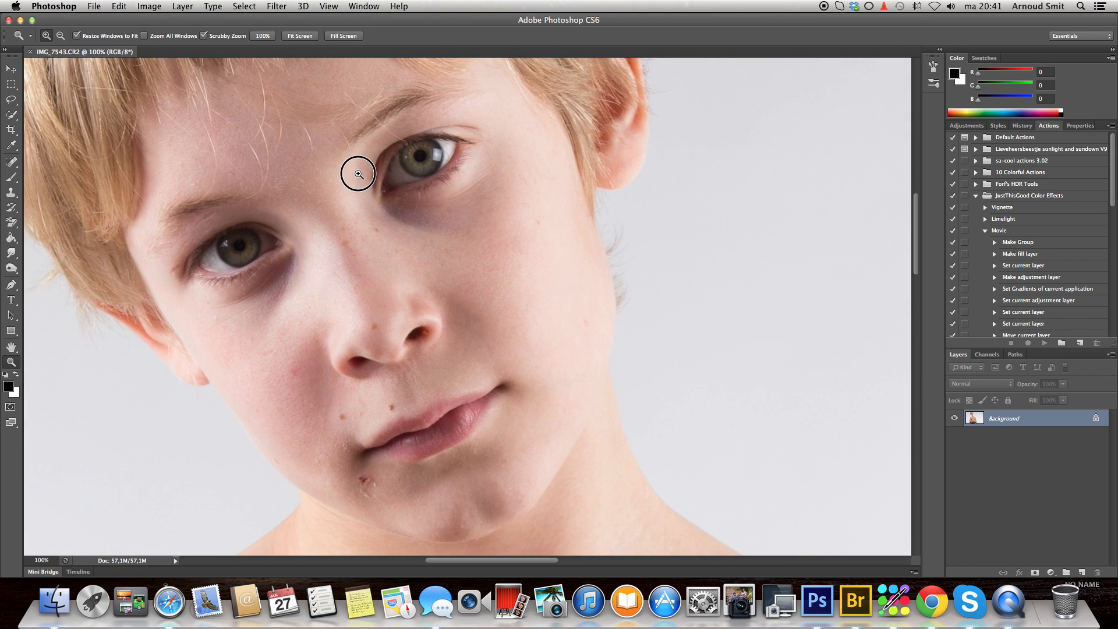
left_click(358, 174)
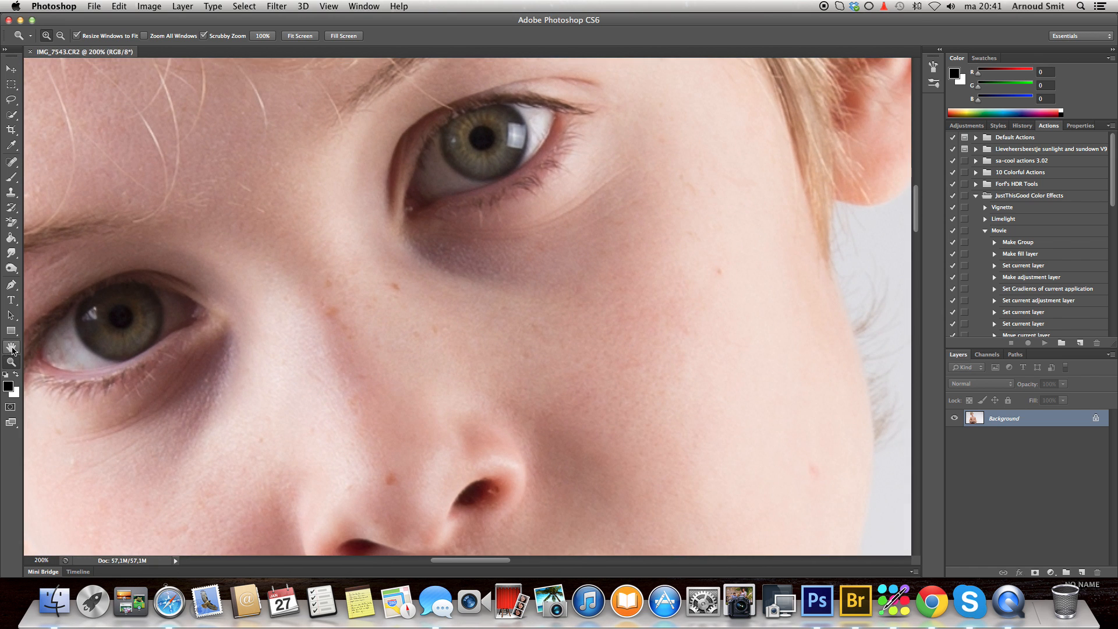
left_click(12, 348)
double_click(12, 348)
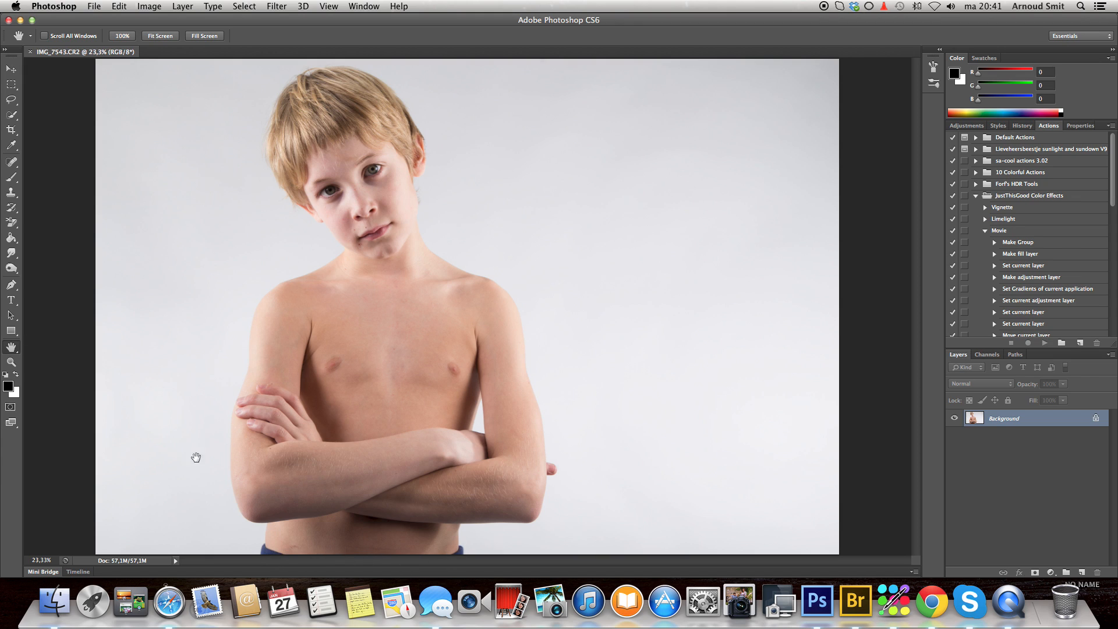
- Crop the photo slightly at a landscape 3 x 2 ratio, cutting the trousers off the lower edge and shifting the subject a little left
left_click(11, 130)
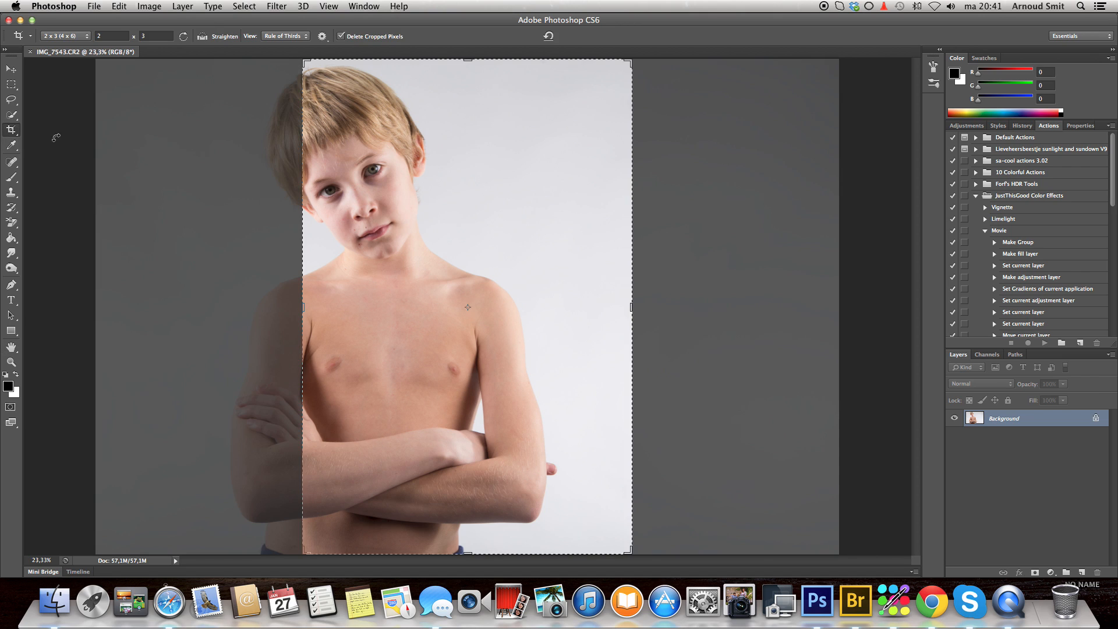
left_click(184, 36)
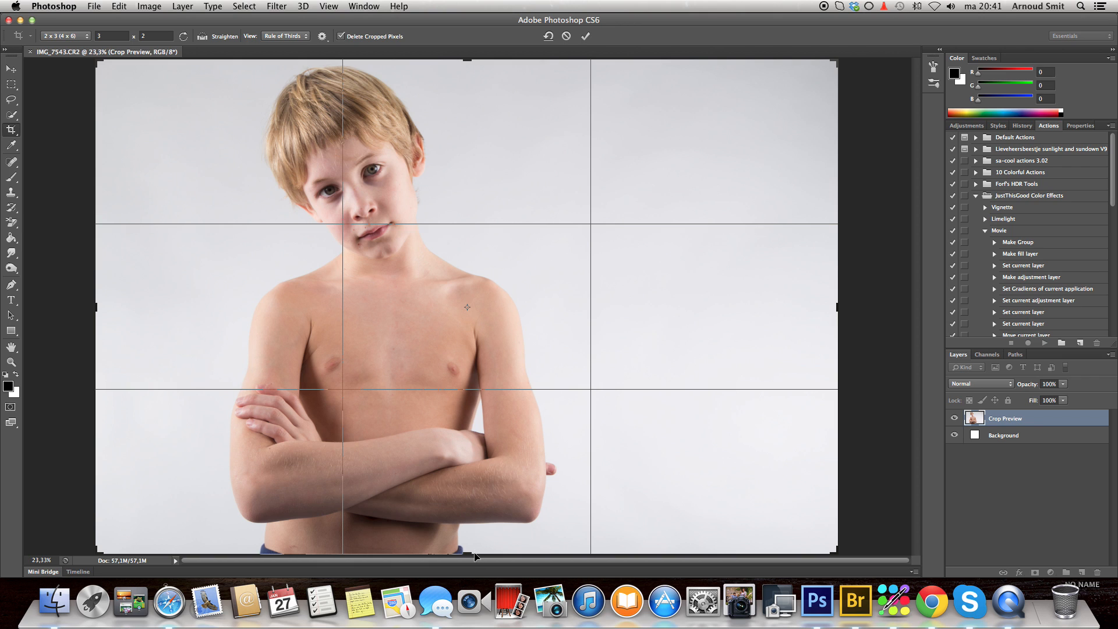
left_click_drag(470, 555, 469, 547)
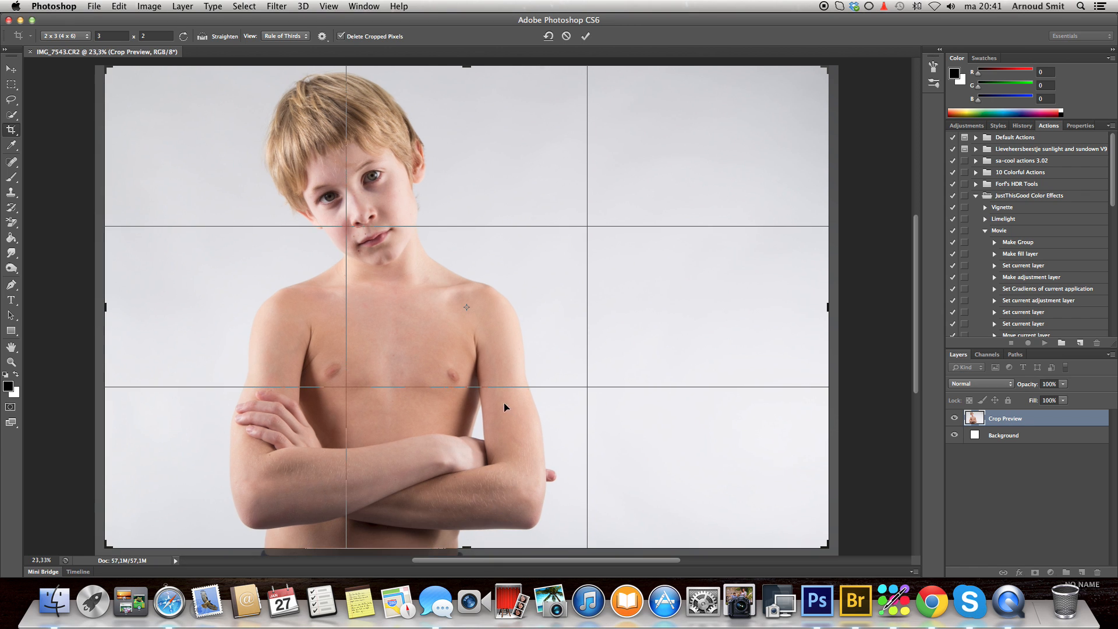
left_click_drag(496, 365, 490, 364)
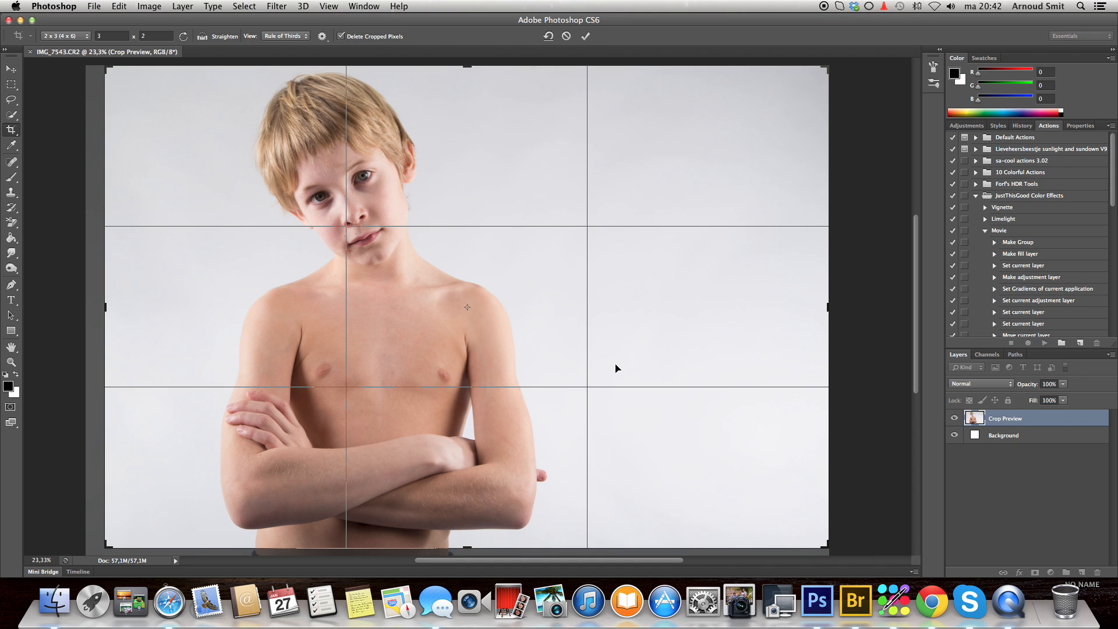
key("Return")
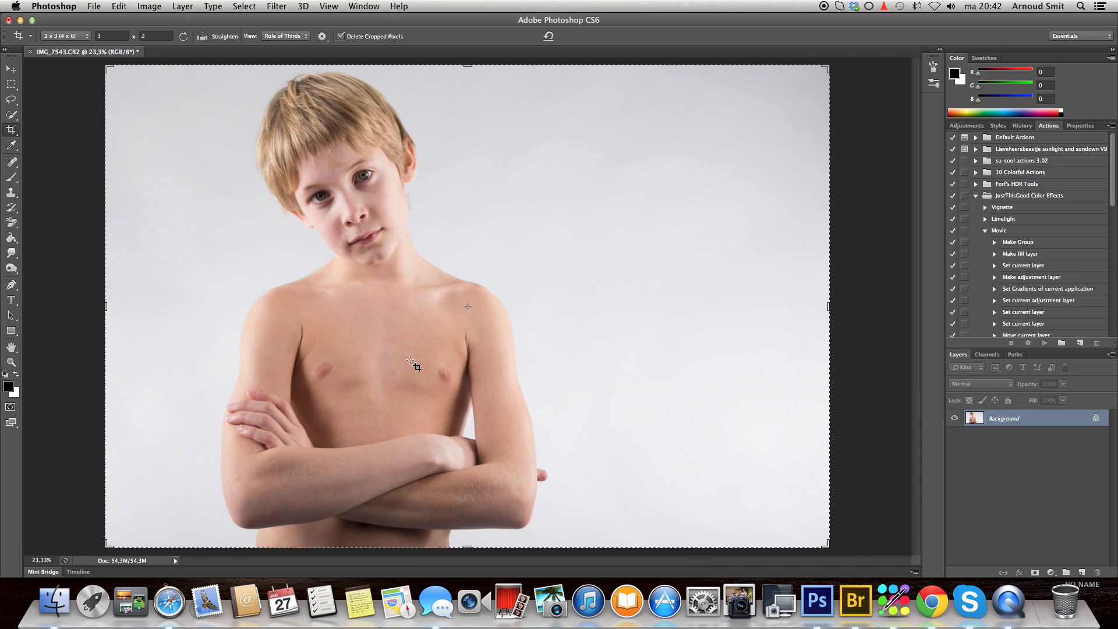
- Remove the sore spots below the corner of the mouth with the Spot Healing Brush at 100% zoom
left_click(11, 347)
double_click(12, 349)
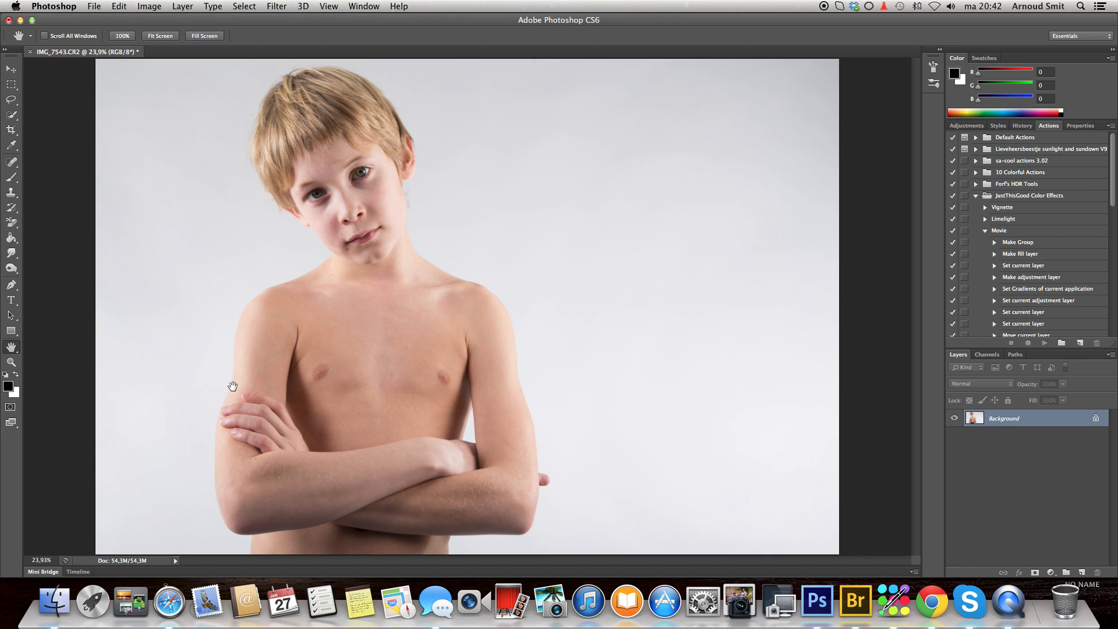
left_click(11, 362)
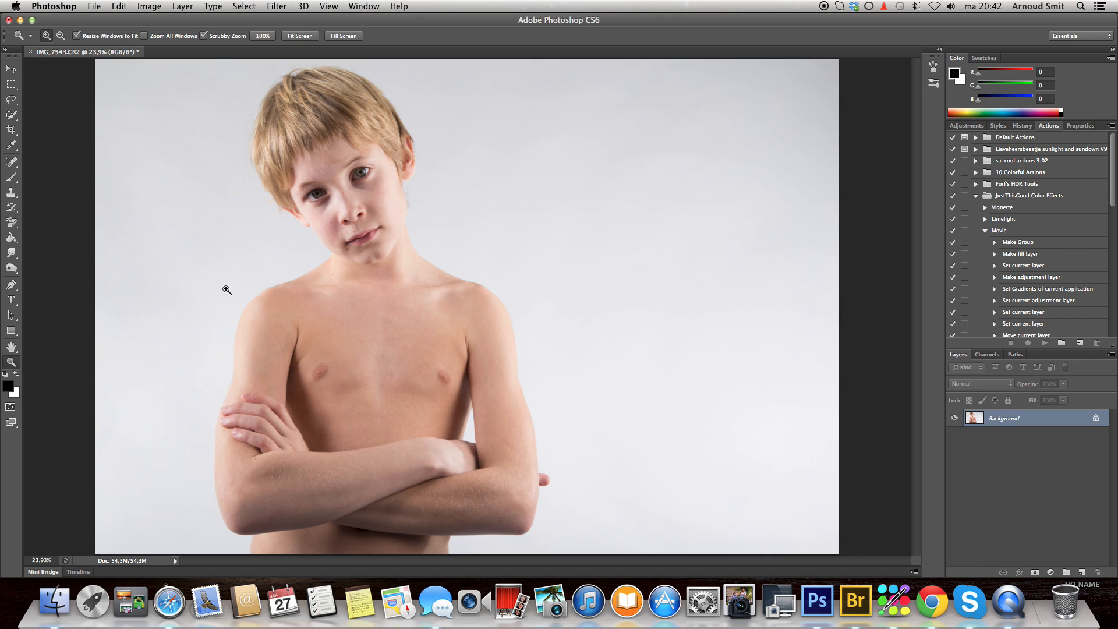
left_click(355, 256)
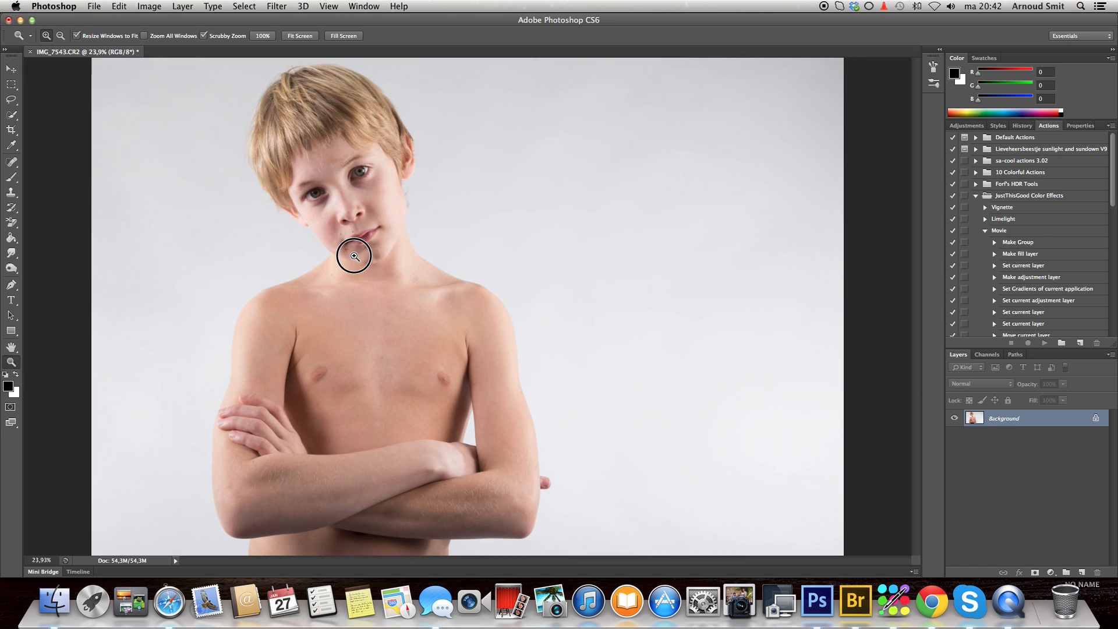
left_click(355, 256)
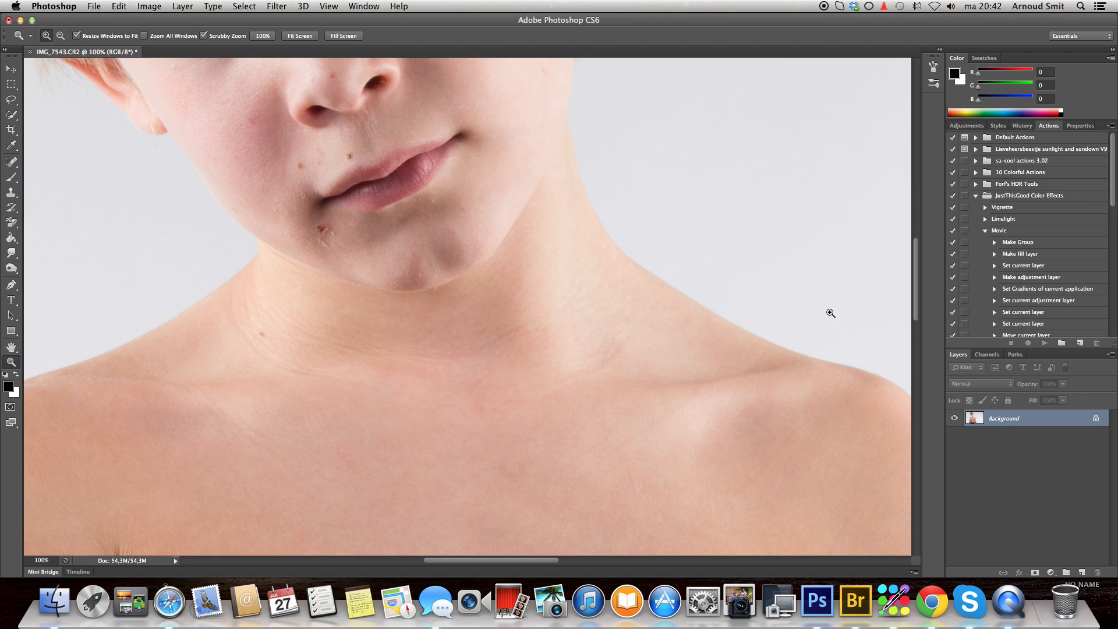
left_click_drag(916, 279, 915, 253)
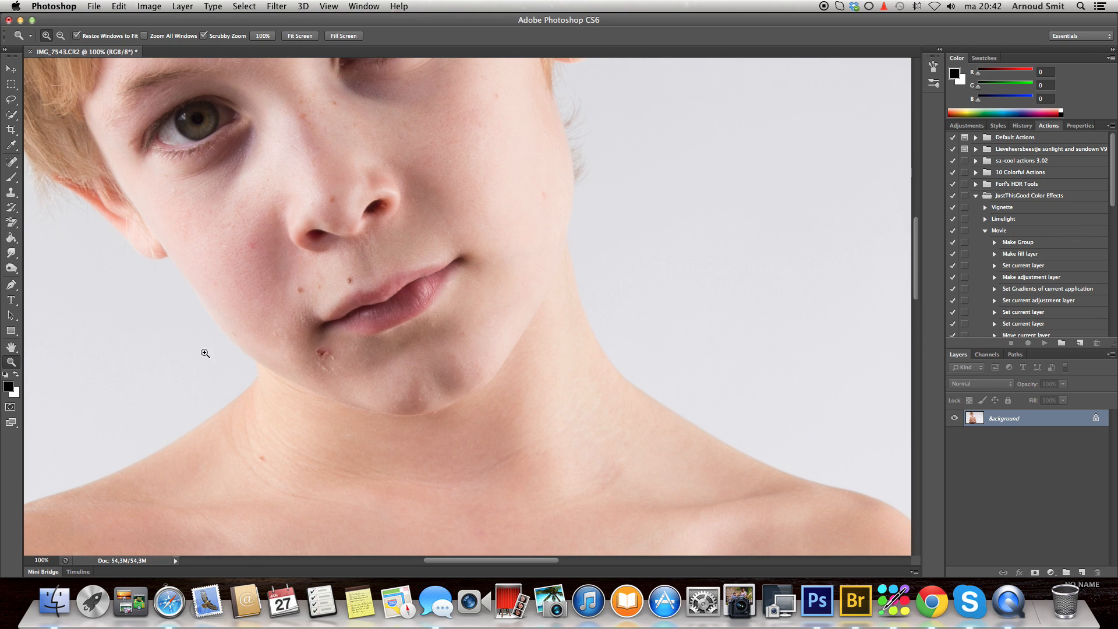
left_click(11, 163)
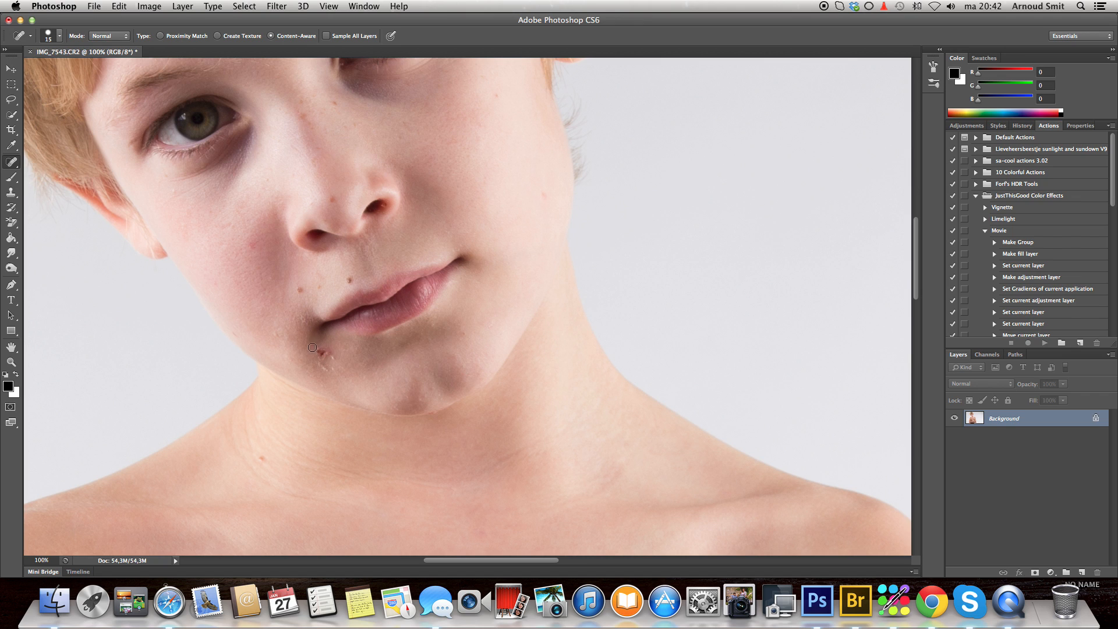
left_click_drag(324, 354, 327, 370)
left_click(327, 370)
left_click(331, 359)
- Heal the small spots on the neck, cheek, nose, nose bridge and beside the eye
left_click_drag(268, 453, 260, 459)
left_click_drag(254, 246, 250, 244)
left_click_drag(334, 198, 333, 199)
left_click_drag(300, 113, 335, 101)
left_click_drag(500, 97, 498, 97)
- Heal the small red spots in the middle of the chest and other blemishes on the torso
left_click_drag(915, 251, 915, 236)
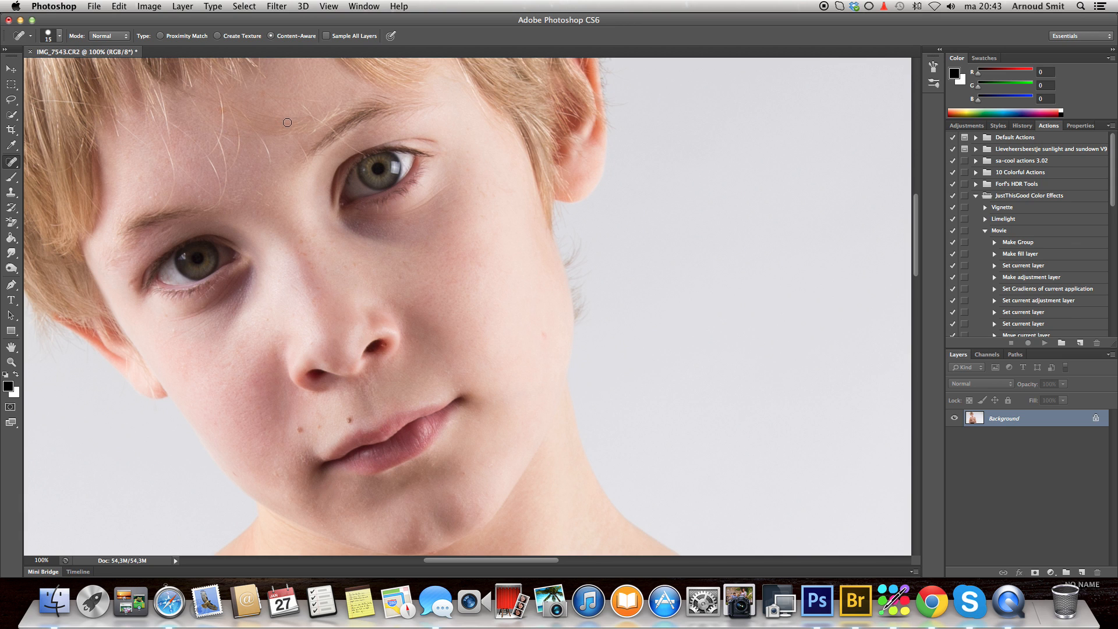
left_click_drag(915, 249, 928, 369)
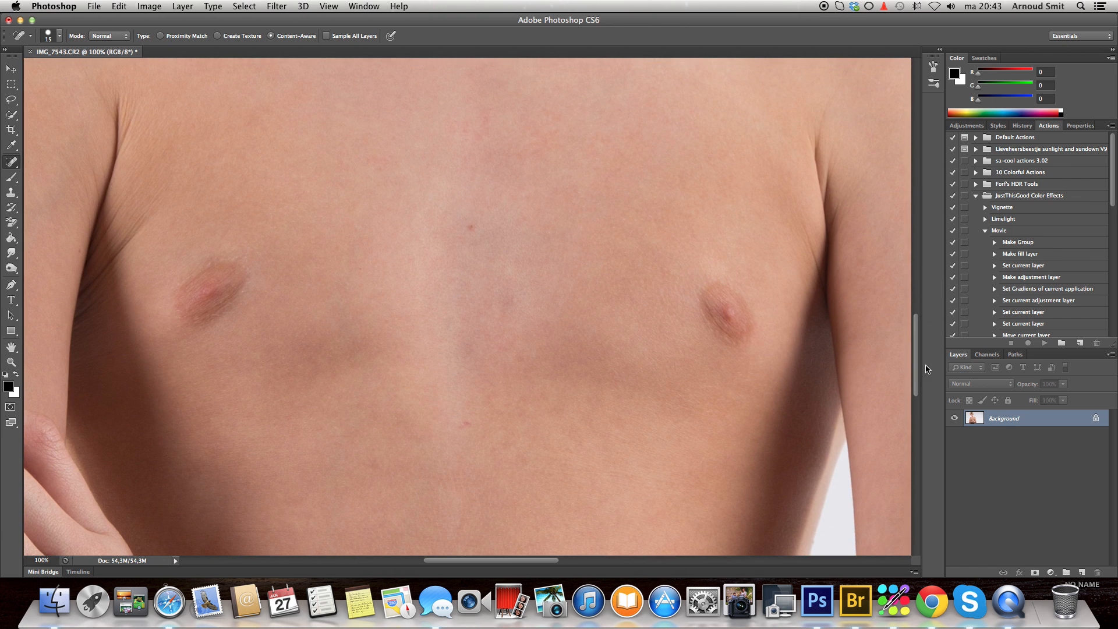
left_click(468, 228)
left_click(463, 424)
left_click(376, 468)
key("ctrl+Up")
left_click(808, 353)
- Check the crossed forearms and the elbow for blemishes and return to the full image
left_click_drag(914, 338, 917, 424)
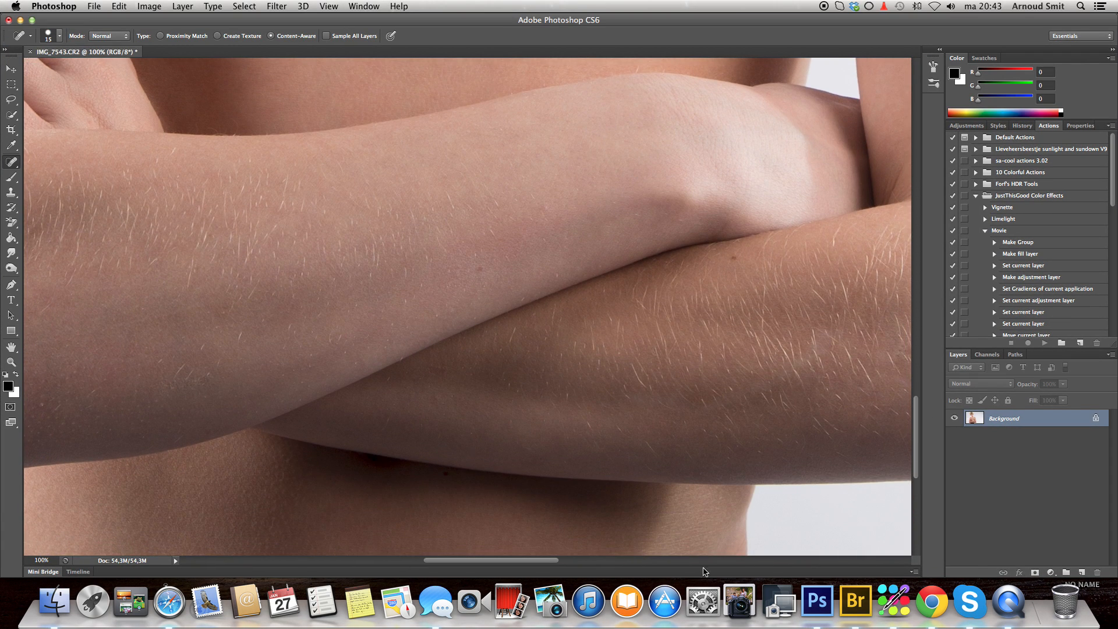
left_click_drag(518, 561, 445, 561)
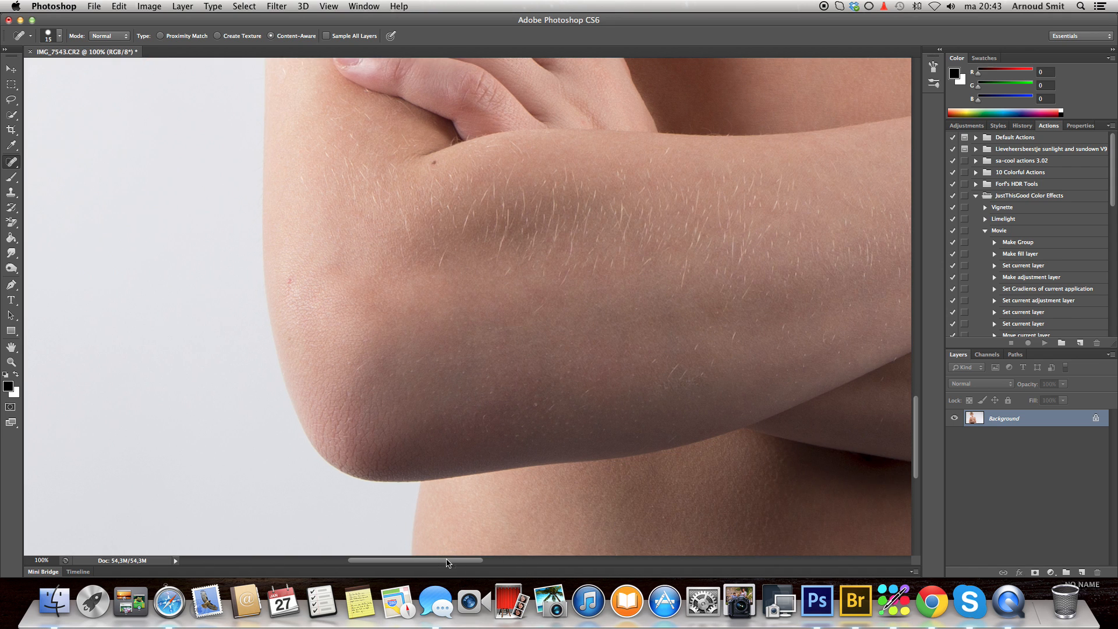
left_click_drag(917, 445, 916, 309)
double_click(10, 348)
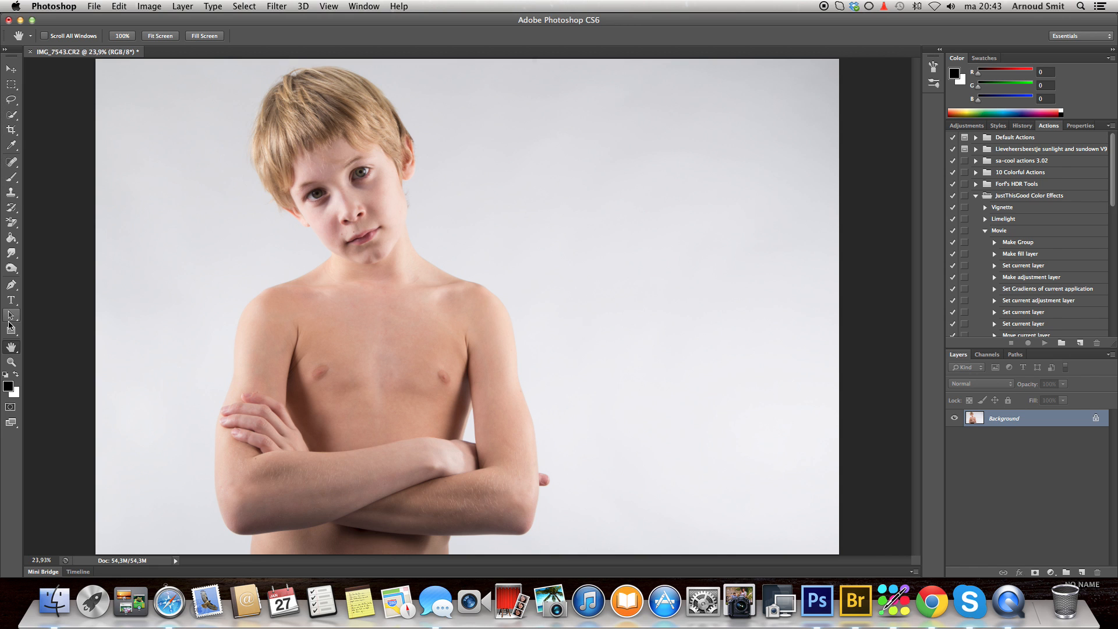
- Select a rectangle around both eyes and the nose bridge at 200% zoom, copy it to a new layer and check it against the background
left_click(11, 362)
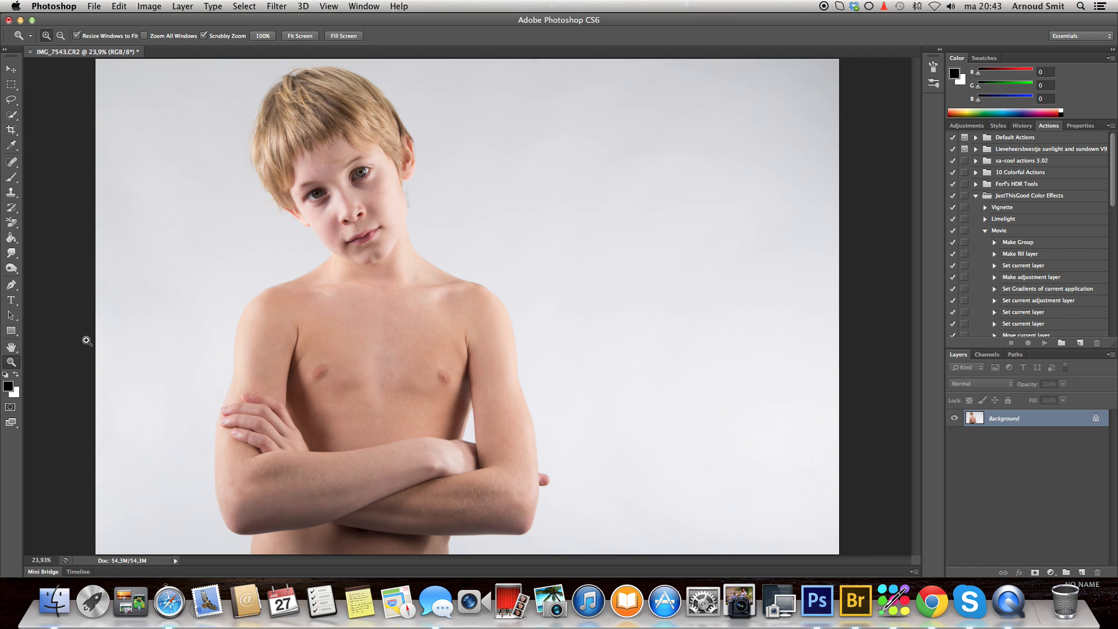
left_click(348, 185)
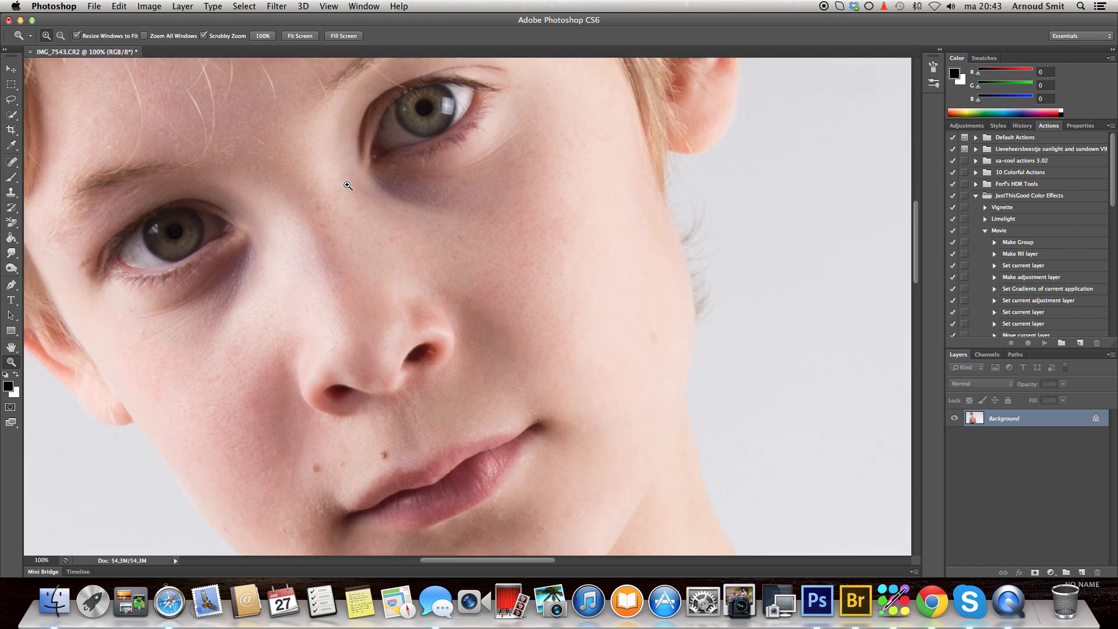
left_click(347, 185)
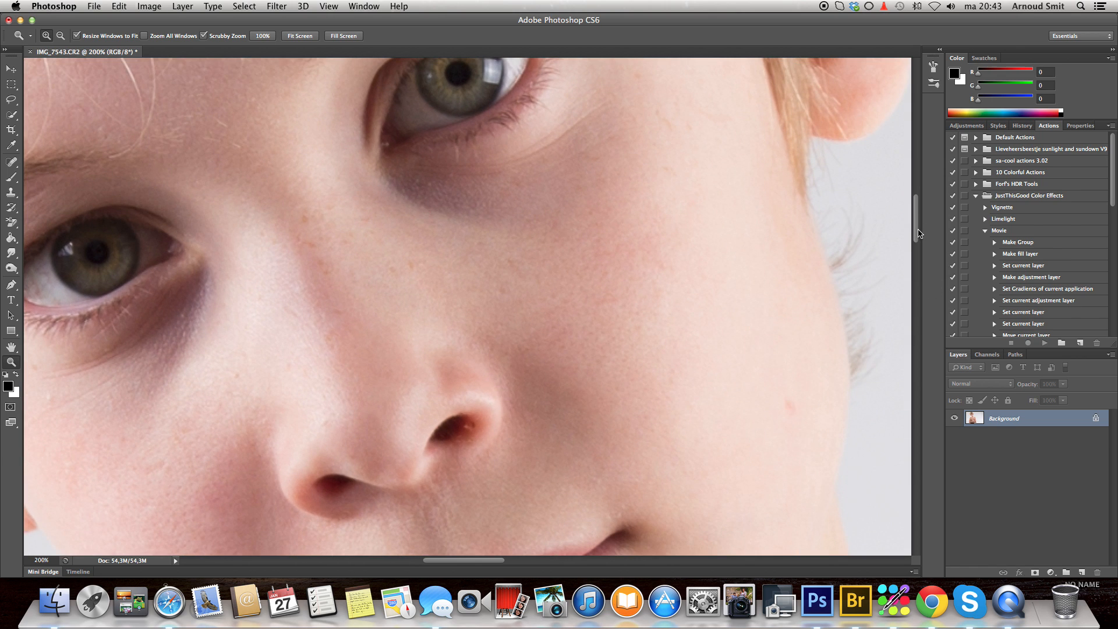
scroll(918, 233, "up", 5)
left_click_drag(485, 564, 470, 562)
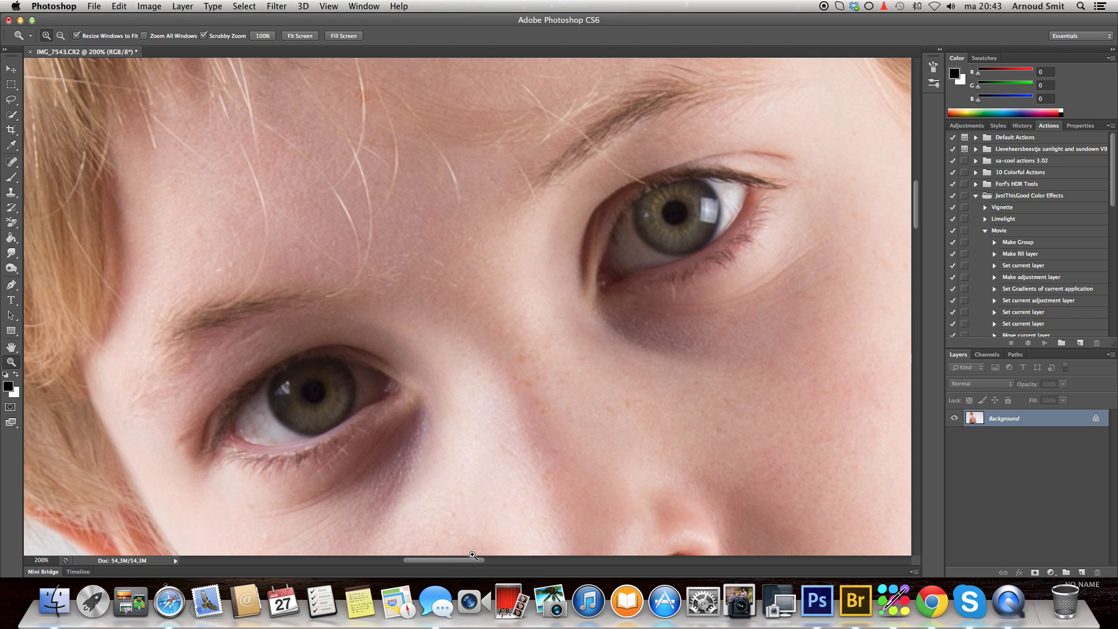
left_click(11, 85)
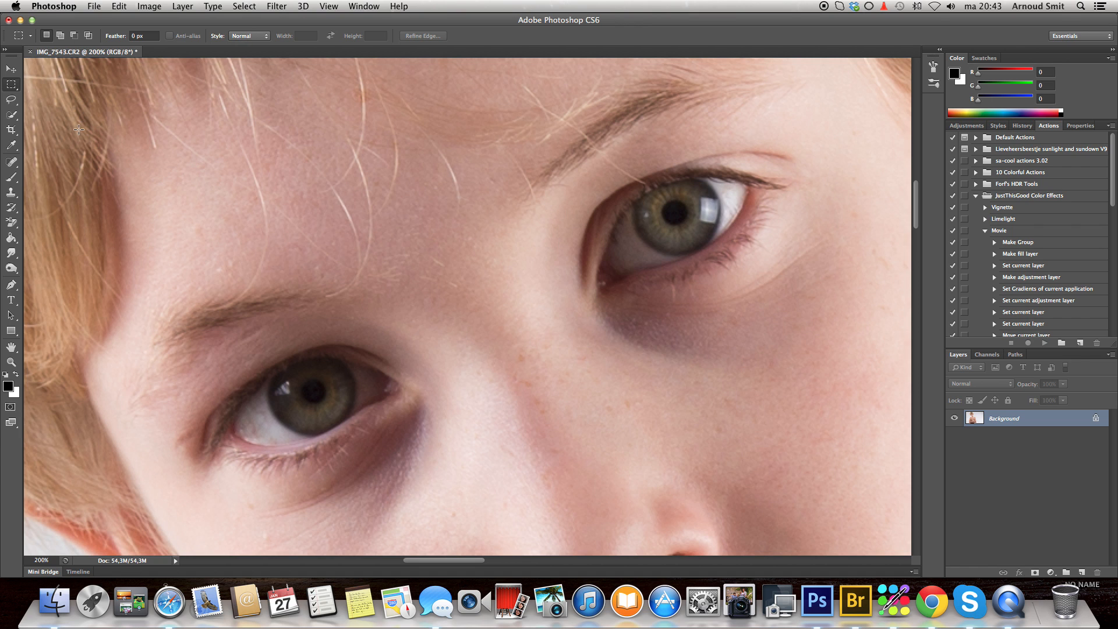
left_click_drag(71, 130, 870, 522)
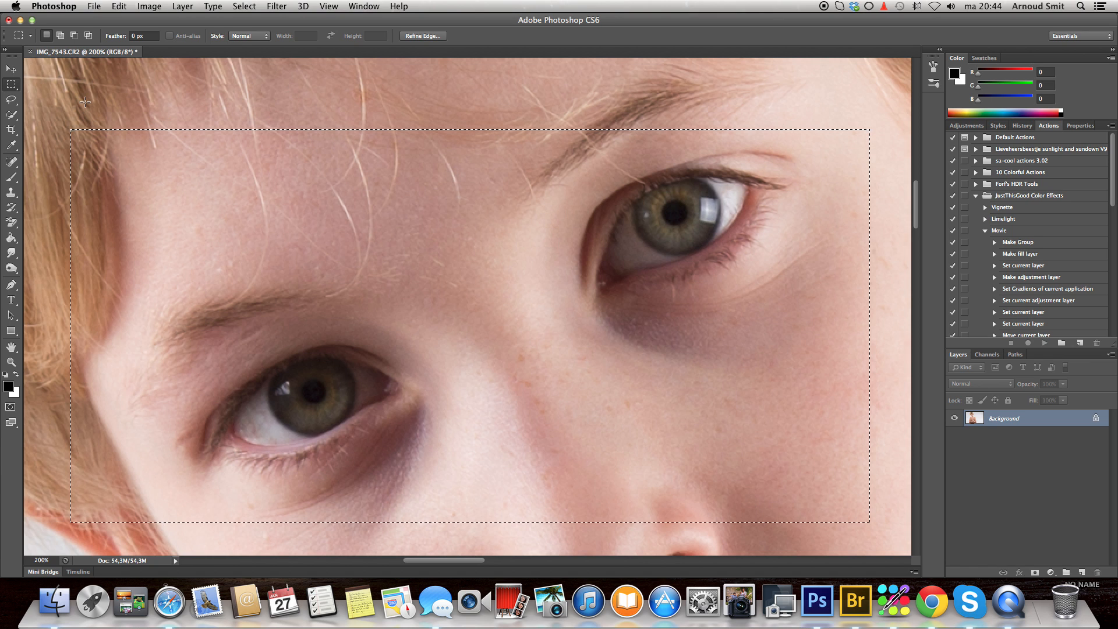
left_click_drag(85, 102, 862, 536)
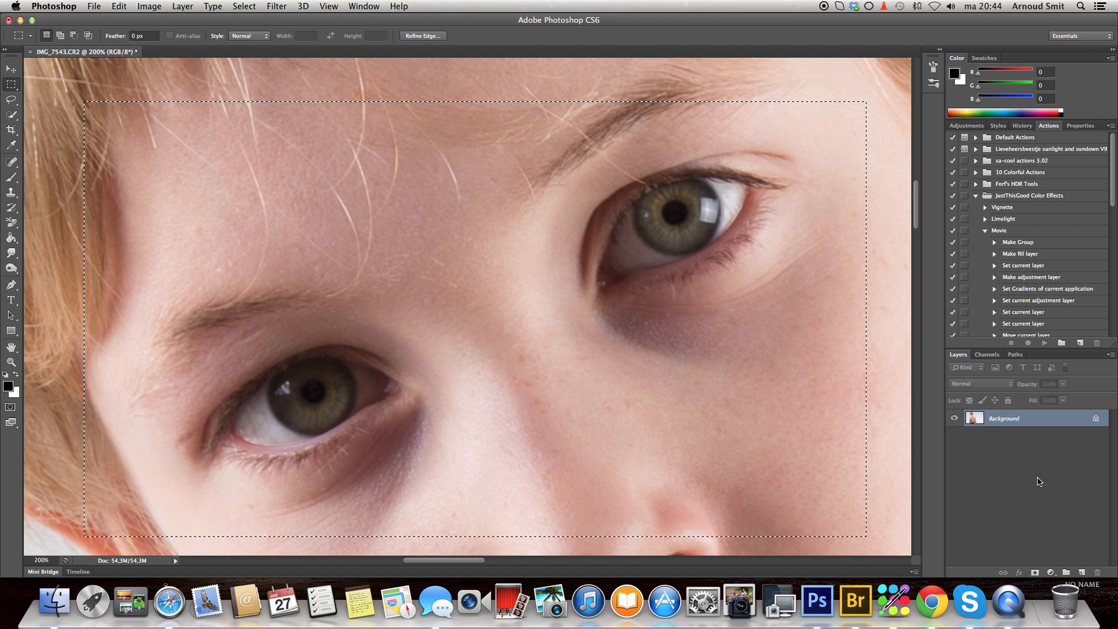
key("super+j")
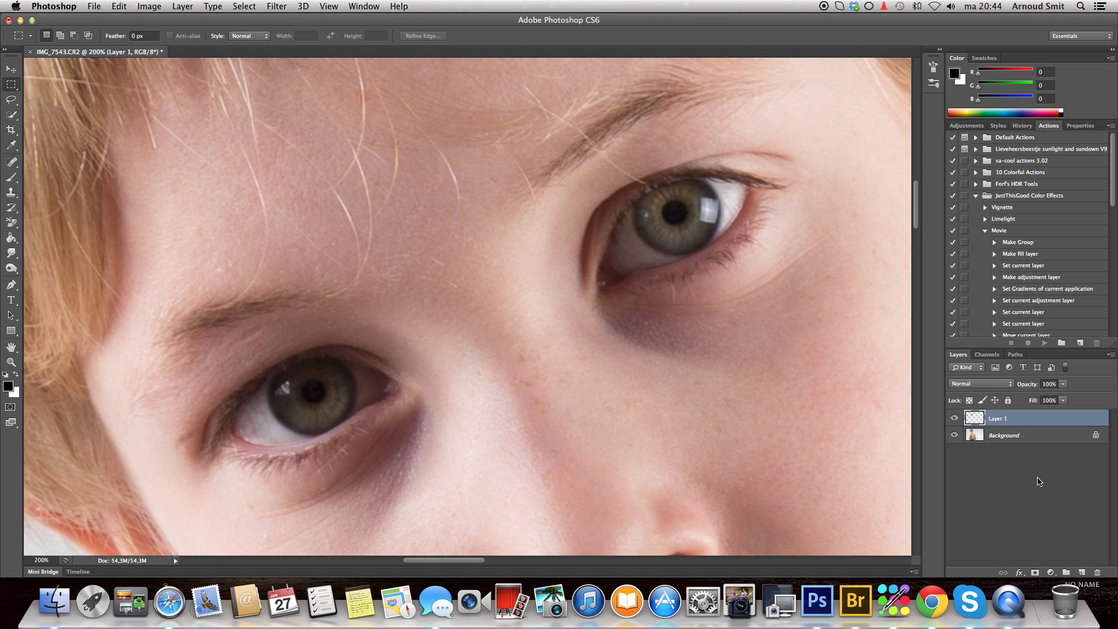
left_click(955, 435)
left_click(955, 435)
- Lighten the iris of the eye on the image's left with the Dodge tool, size 30, Midtones range and 50% exposure
left_click(11, 362)
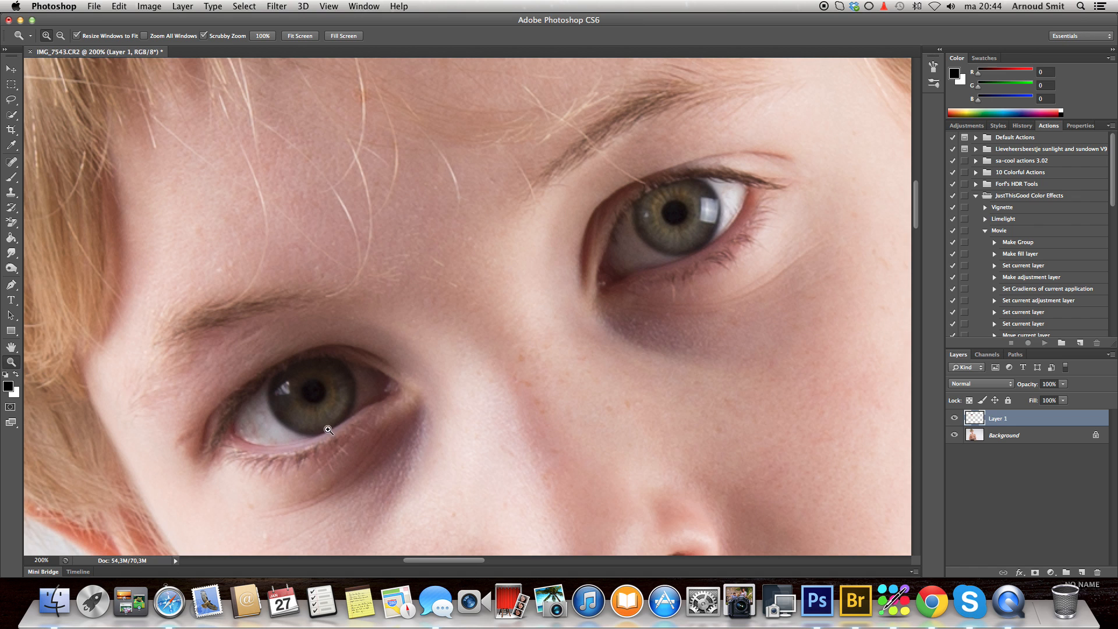
left_click(321, 412)
left_click(315, 401)
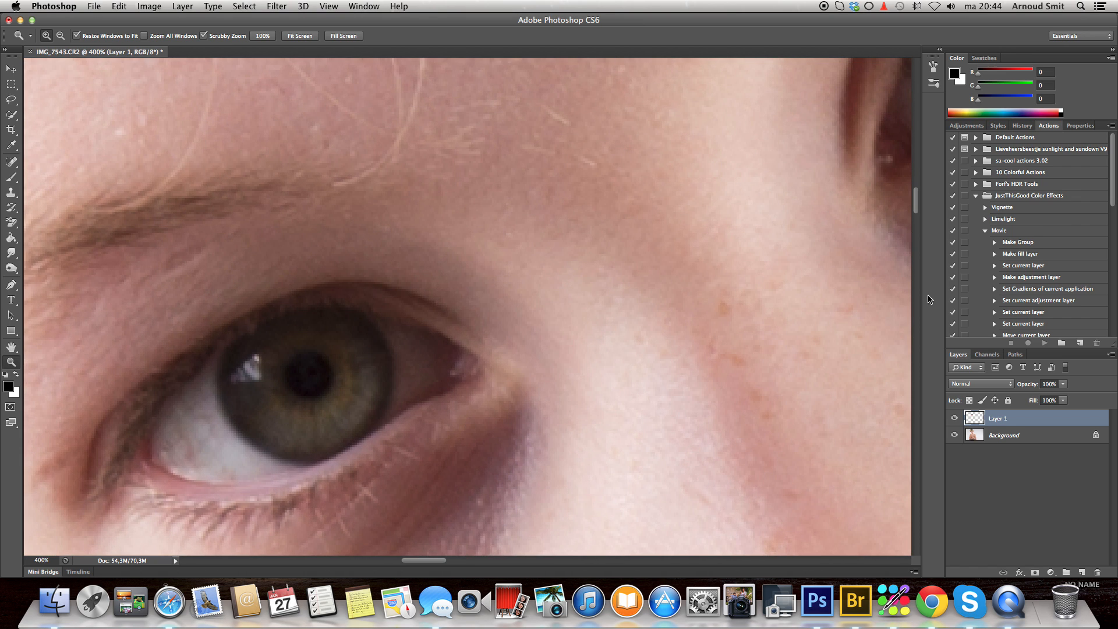
scroll(918, 204, "down", 4)
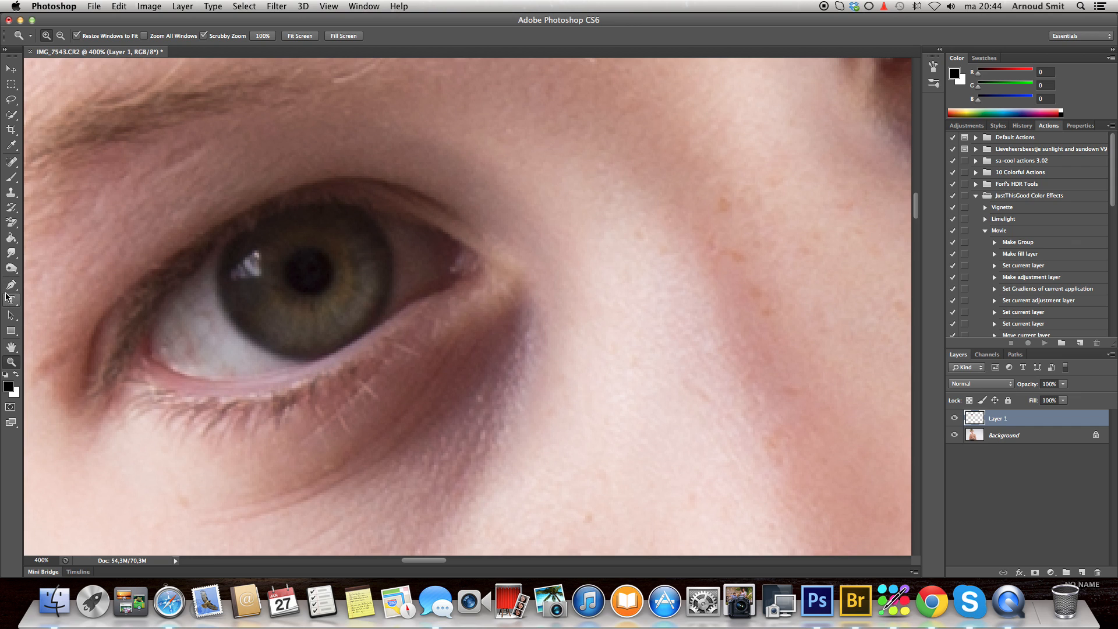
left_click(11, 269)
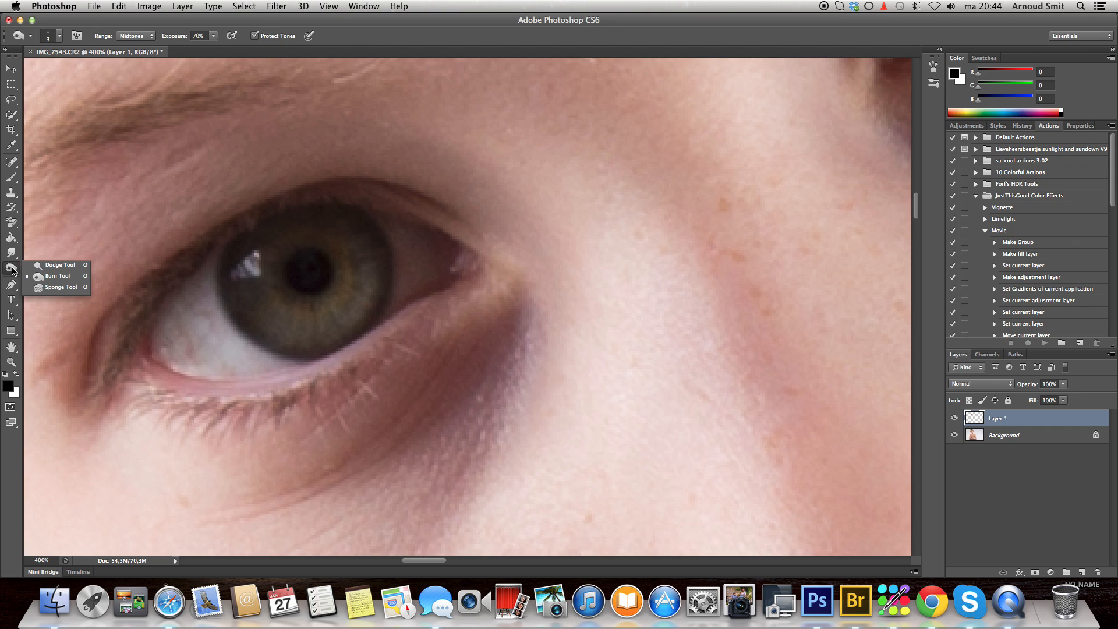
left_click(43, 265)
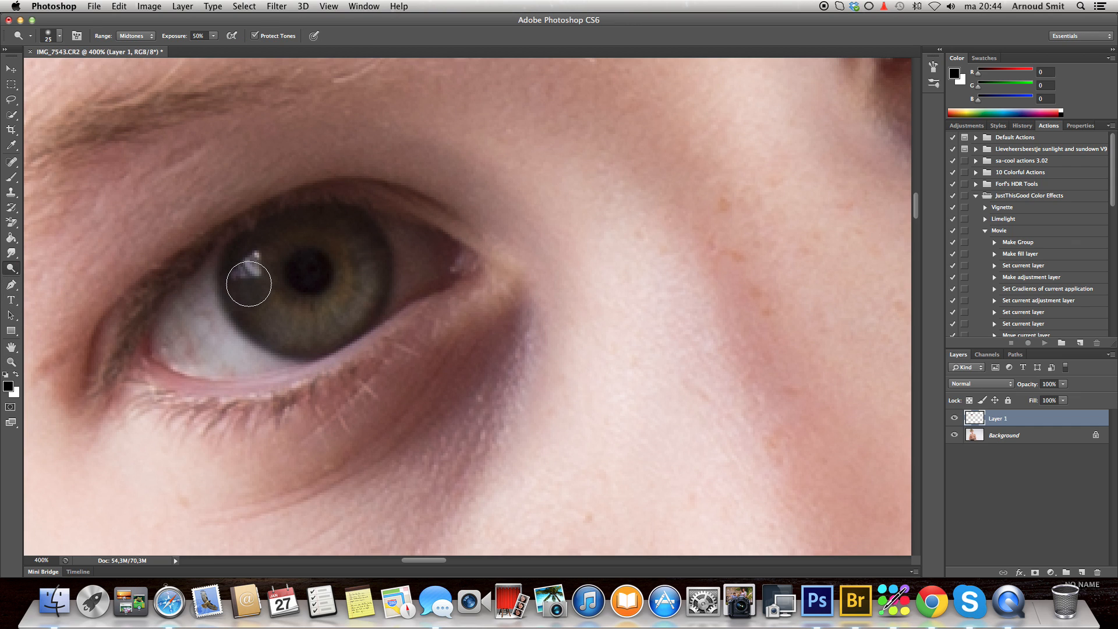
key("bracketright")
mouse_move(340, 313)
left_mouse_down()
mouse_move(352, 239)
mouse_move(358, 265)
left_mouse_up()
left_click(320, 223)
left_click(351, 231)
mouse_move(351, 231)
left_mouse_down()
mouse_move(356, 289)
mouse_move(339, 315)
mouse_move(314, 327)
mouse_move(277, 320)
mouse_move(252, 297)
mouse_move(250, 255)
mouse_move(300, 219)
mouse_move(362, 282)
left_mouse_up()
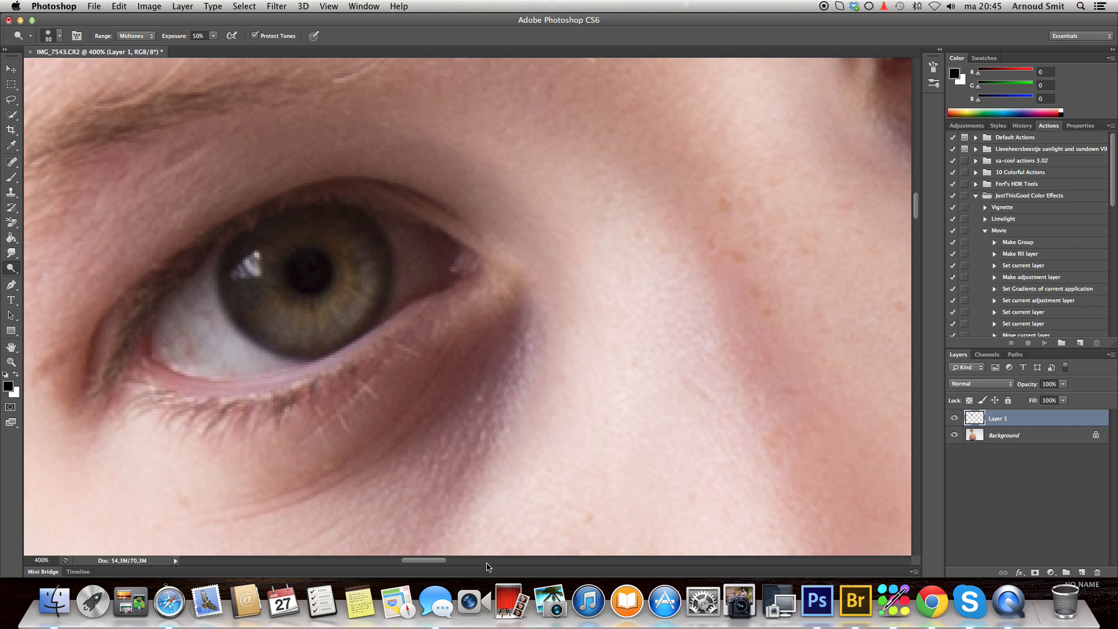
- Lighten the iris of the eye on the image's right with the same Dodge brush
left_click_drag(430, 562, 474, 562)
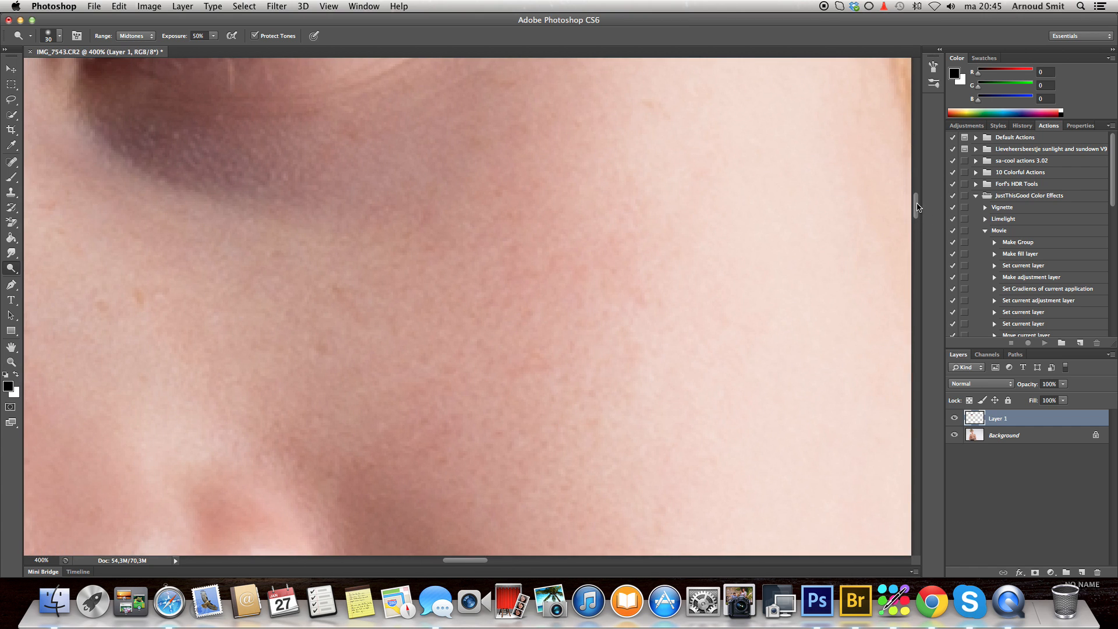
left_click_drag(919, 209, 919, 189)
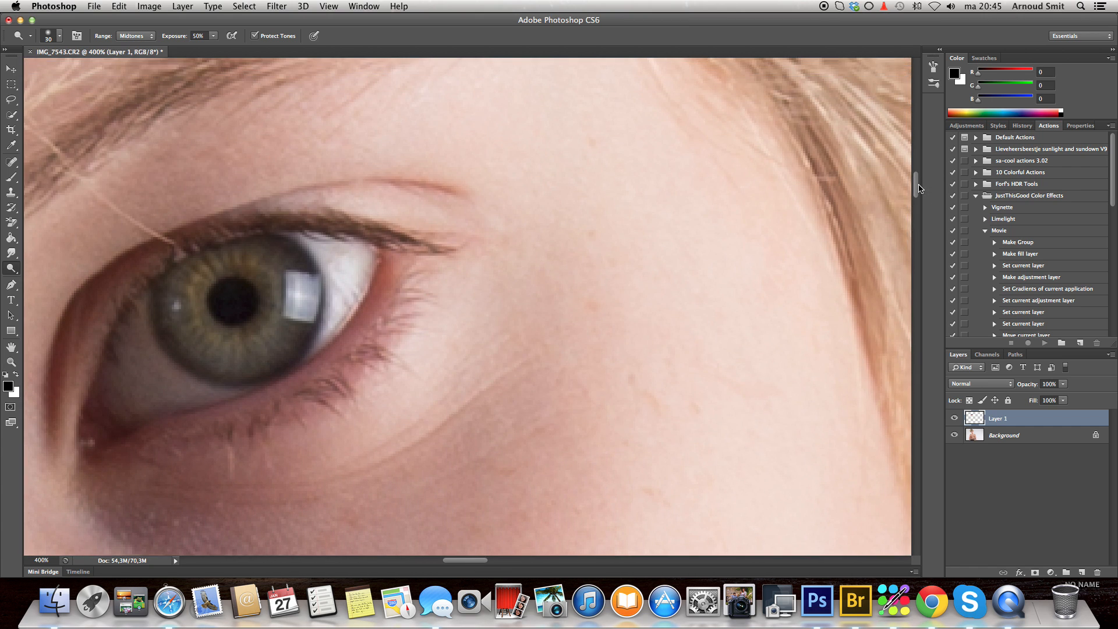
mouse_move(267, 250)
left_mouse_down()
mouse_move(295, 304)
mouse_move(279, 339)
mouse_move(238, 354)
mouse_move(204, 348)
mouse_move(187, 334)
mouse_move(180, 281)
mouse_move(190, 256)
mouse_move(246, 245)
left_mouse_up()
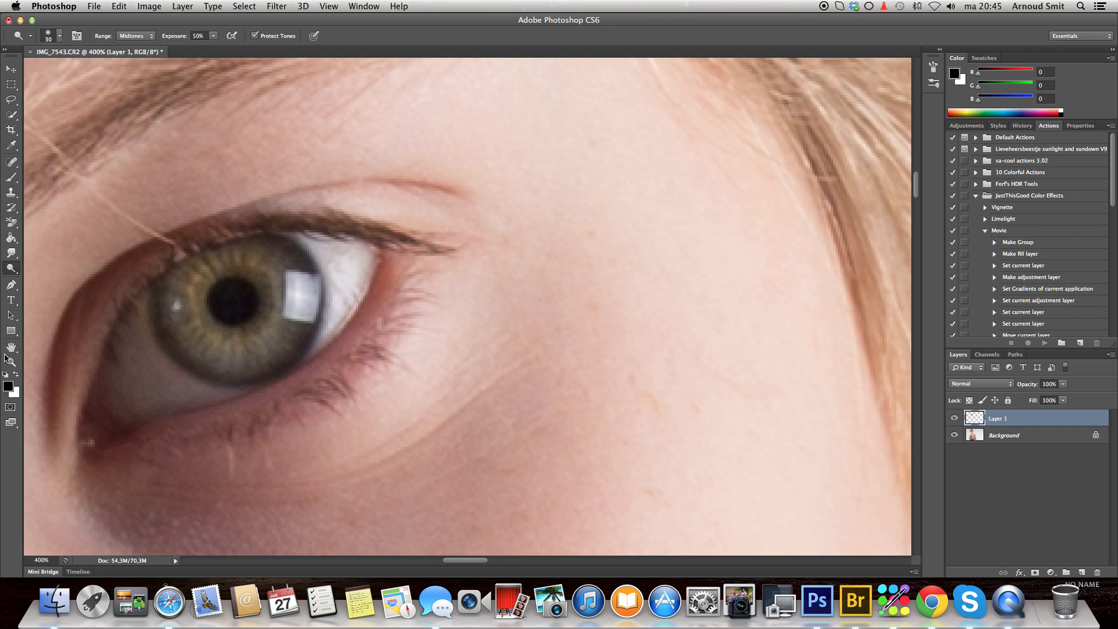
- Darken the outer rim of the right-hand iris with the Burn tool, size 4, Midtones range and 70% exposure
left_click(10, 269)
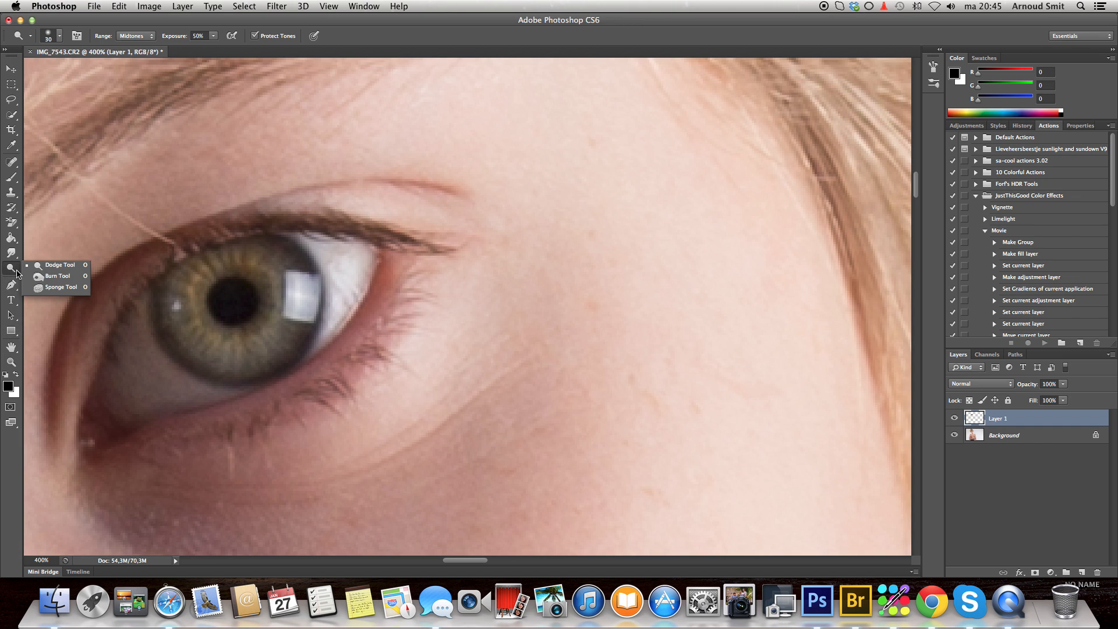
left_click(57, 276)
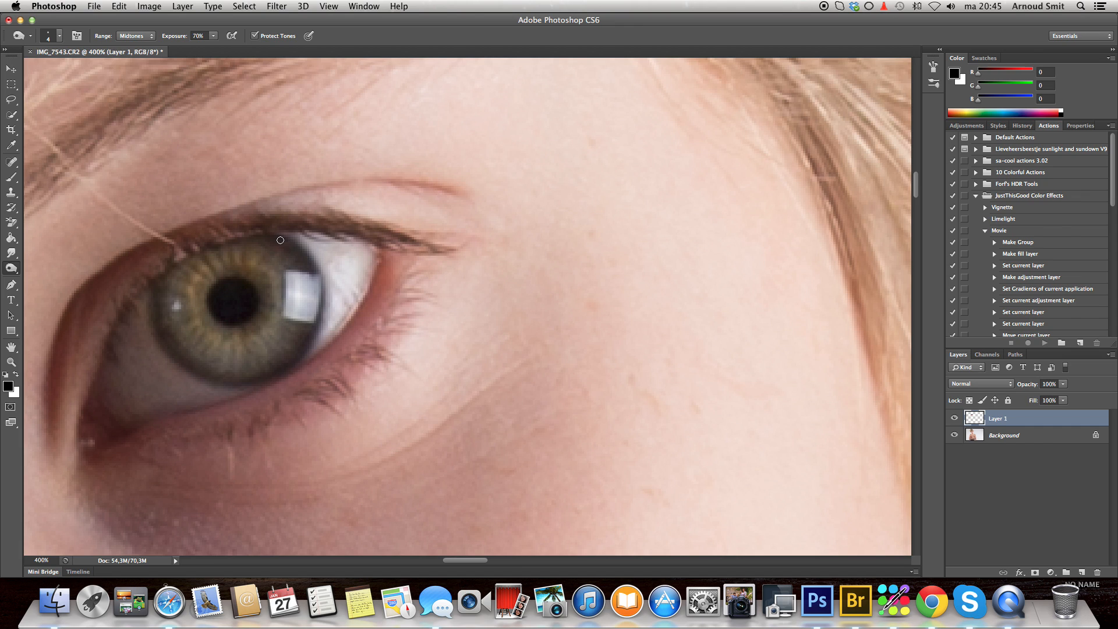
left_click(265, 237)
mouse_move(265, 238)
left_mouse_down()
mouse_move(290, 241)
mouse_move(319, 281)
mouse_move(322, 307)
mouse_move(296, 361)
mouse_move(236, 384)
mouse_move(187, 368)
mouse_move(153, 315)
mouse_move(155, 287)
mouse_move(188, 278)
left_mouse_up()
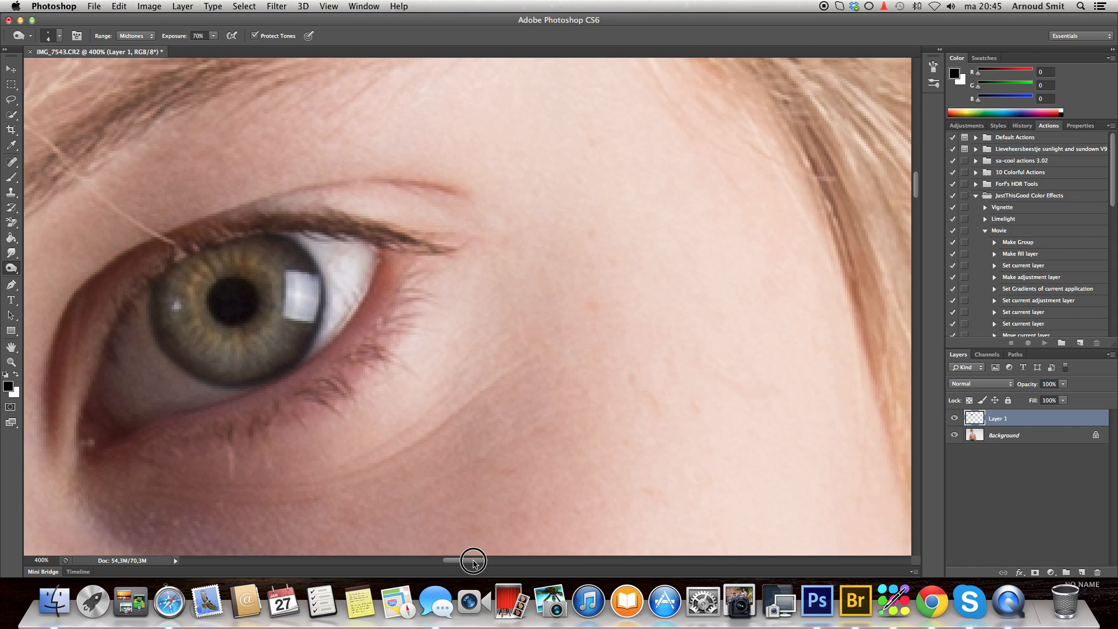
- Darken the outer rim of the left-hand iris with the same Burn brush
left_click_drag(464, 560, 407, 562)
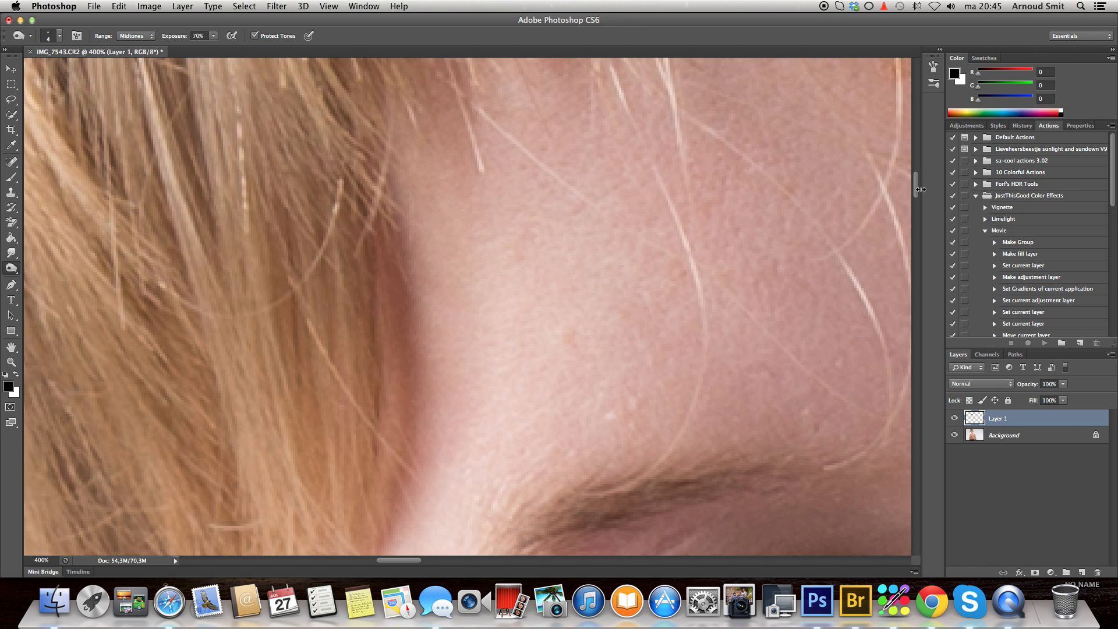
left_click_drag(915, 188, 915, 209)
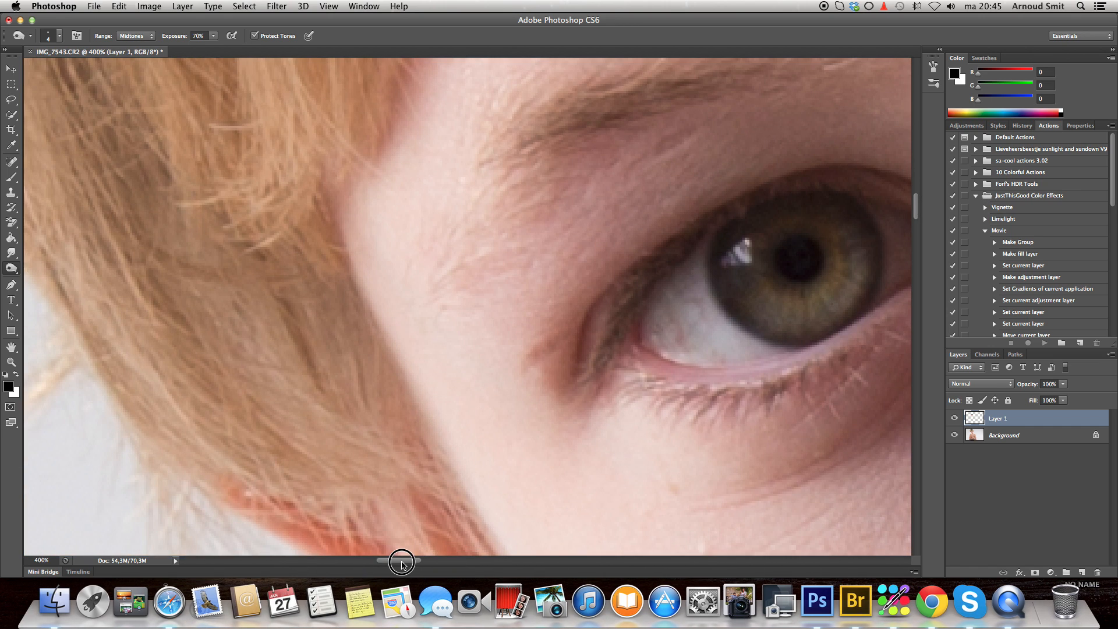
left_click_drag(402, 565, 414, 564)
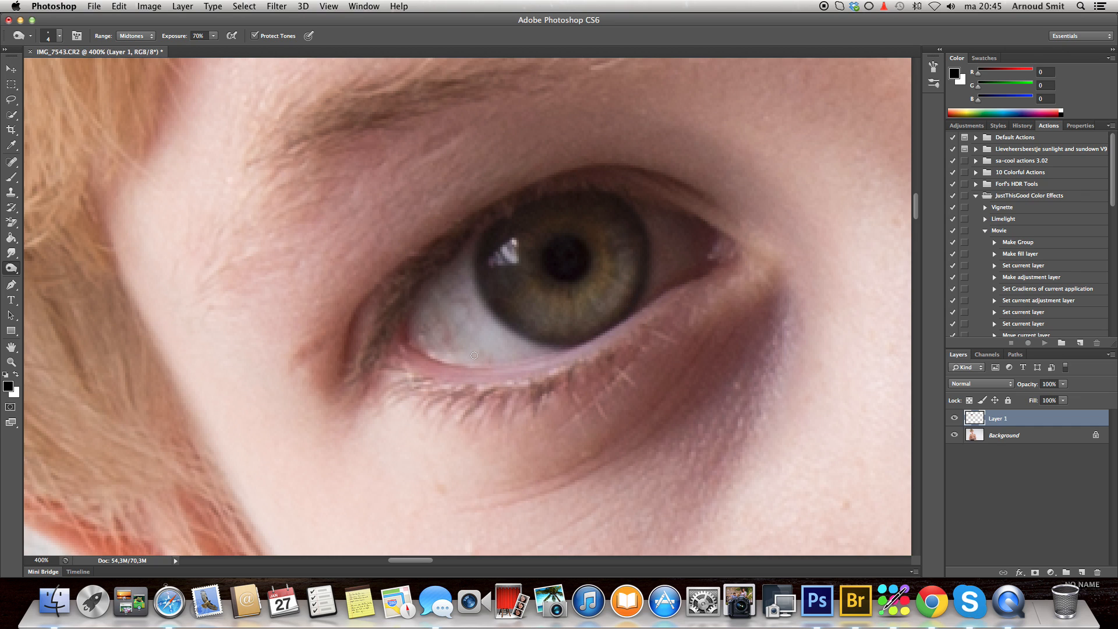
mouse_move(572, 346)
left_mouse_down()
mouse_move(547, 347)
mouse_move(486, 304)
mouse_move(478, 257)
mouse_move(496, 235)
left_mouse_up()
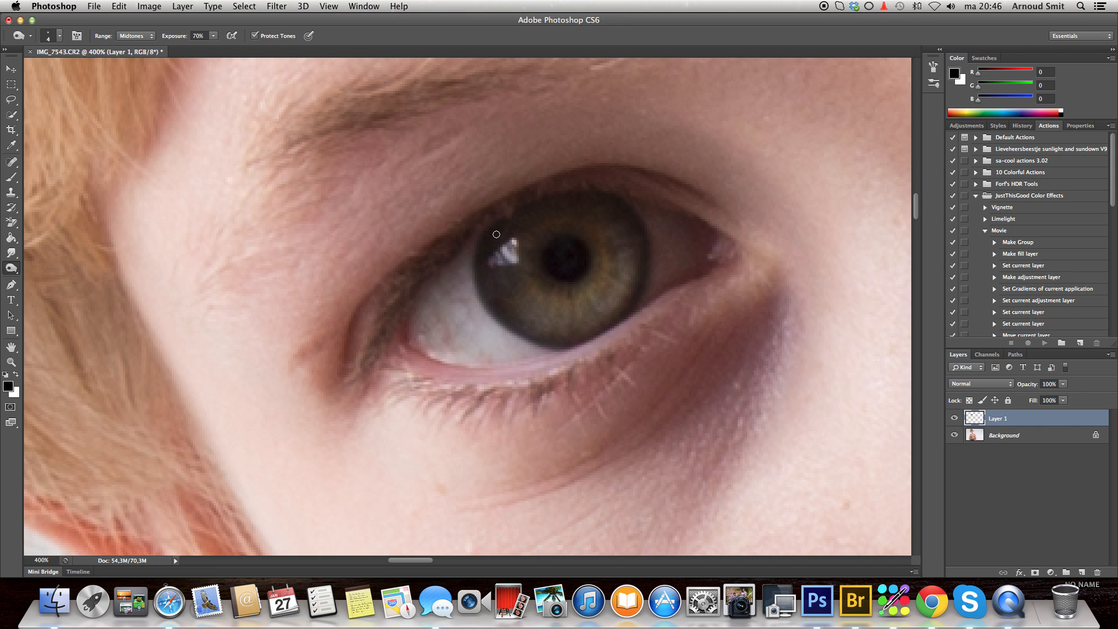
- Compare the full portrait with the retouched eye layer hidden and shown
double_click(9, 347)
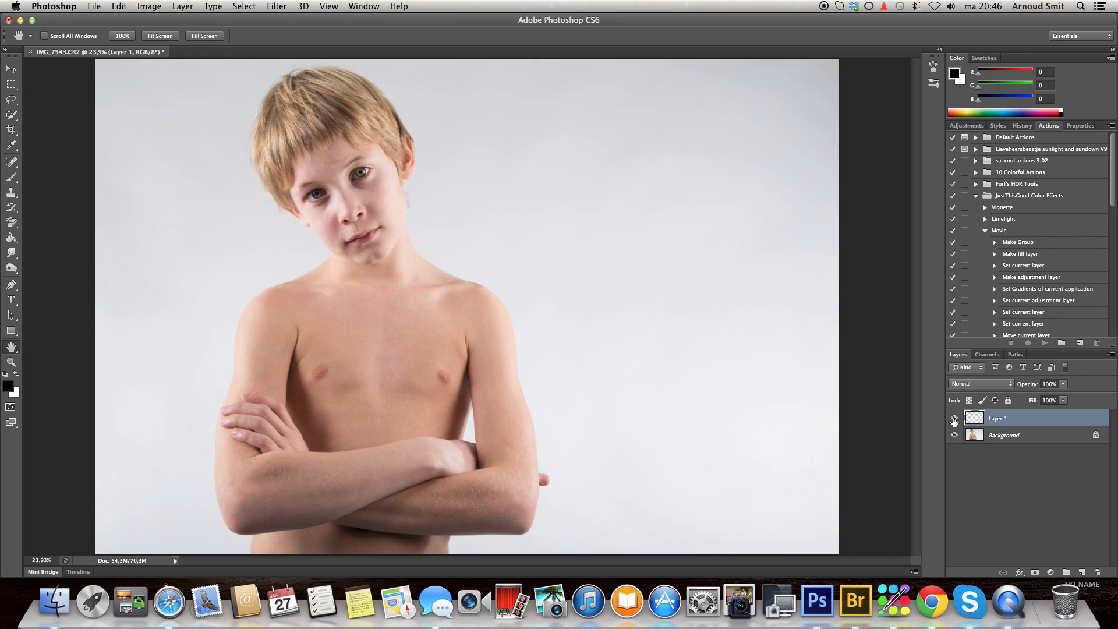
left_click(954, 419)
left_click(954, 419)
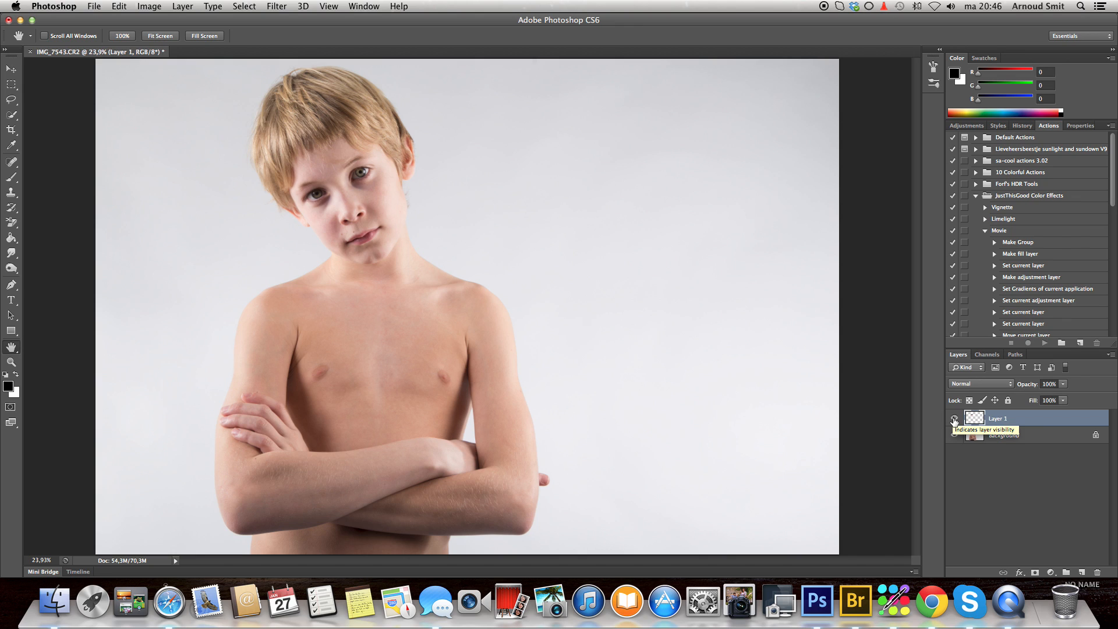
left_click(954, 419)
left_click(954, 419)
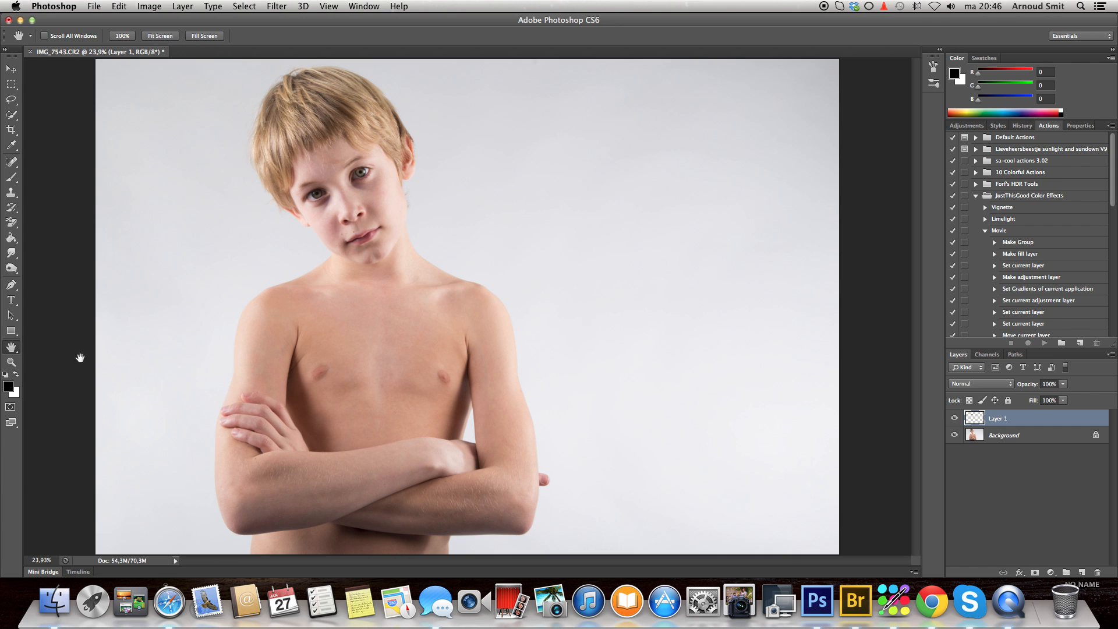
- Scale the eye layer to 104% width and 104% height with Free Transform
left_click(11, 362)
left_click(326, 204)
left_click(326, 204)
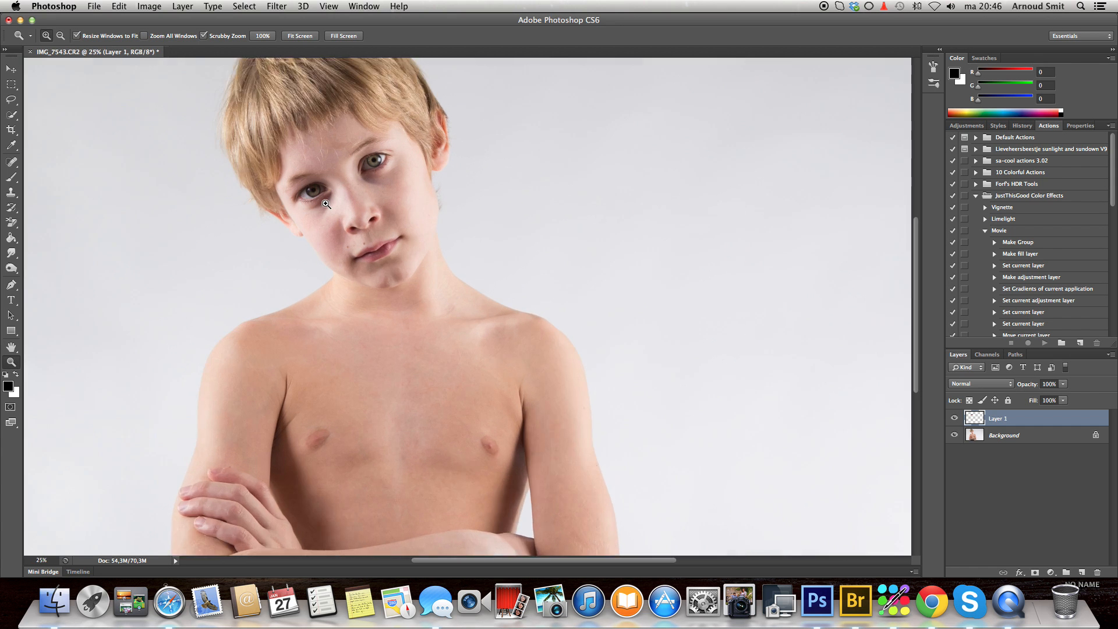
left_click(326, 204)
left_click(336, 188)
left_click(336, 189)
left_click(336, 188)
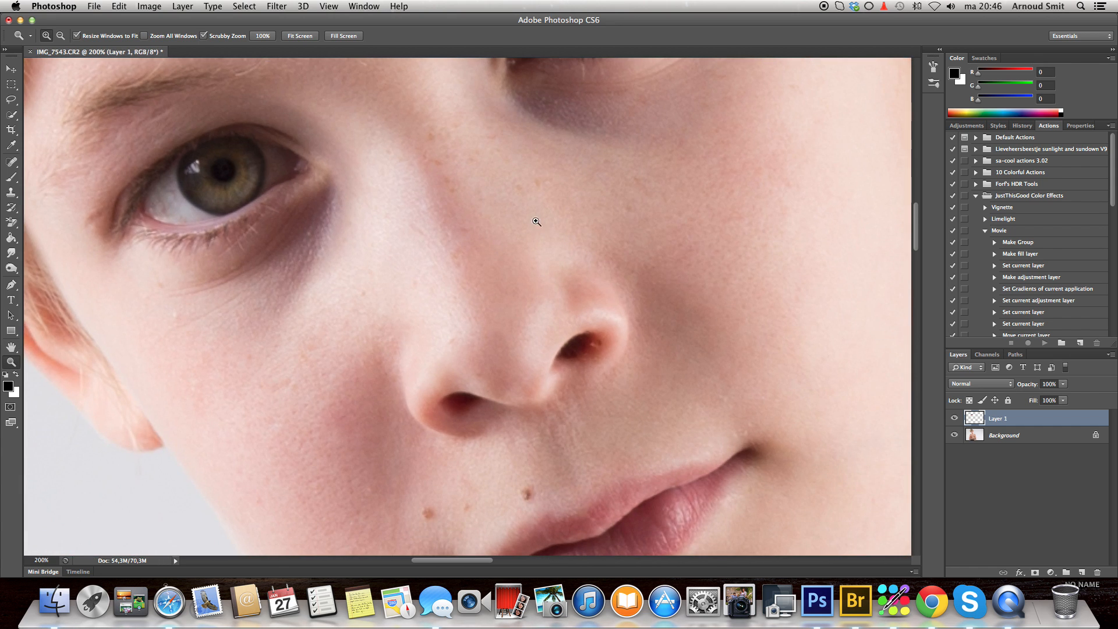
left_click_drag(915, 235, 915, 211)
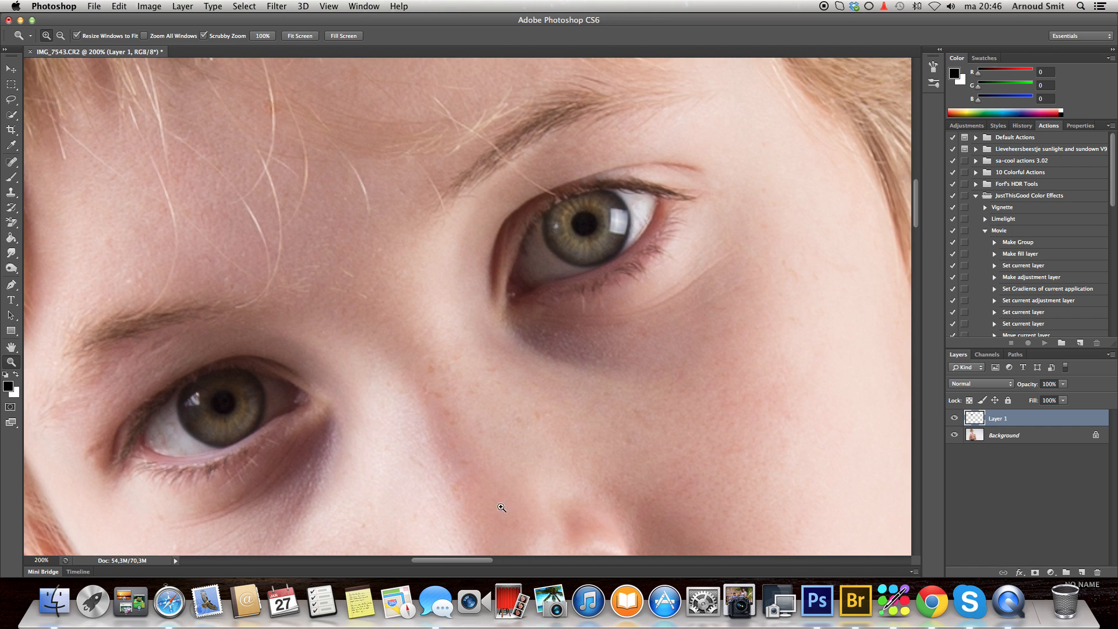
left_click_drag(475, 564, 470, 562)
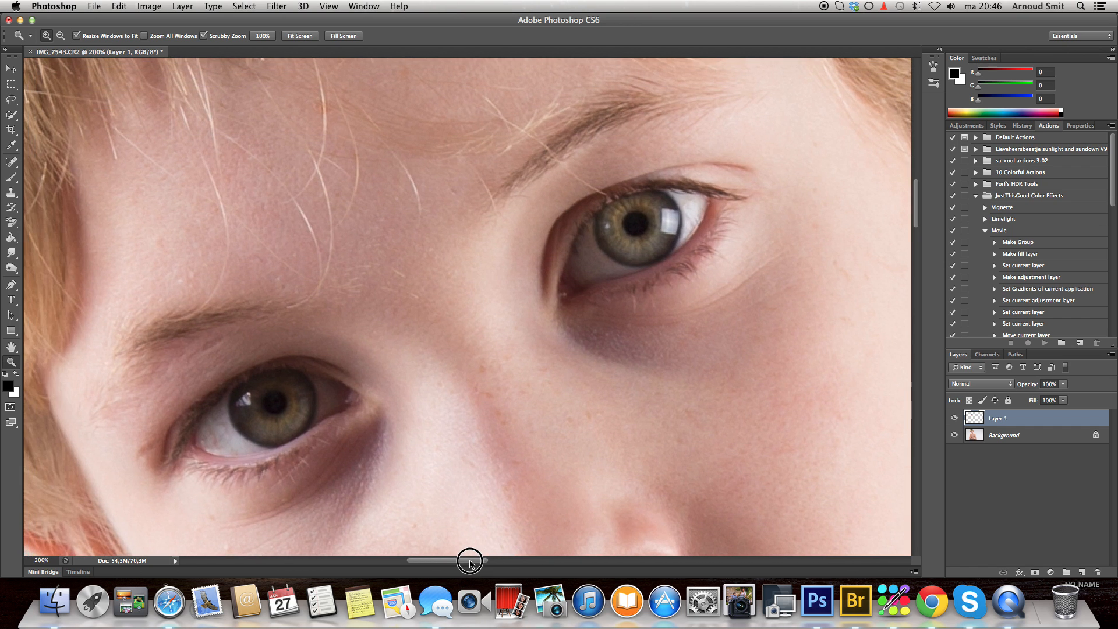
left_click_drag(915, 207, 916, 208)
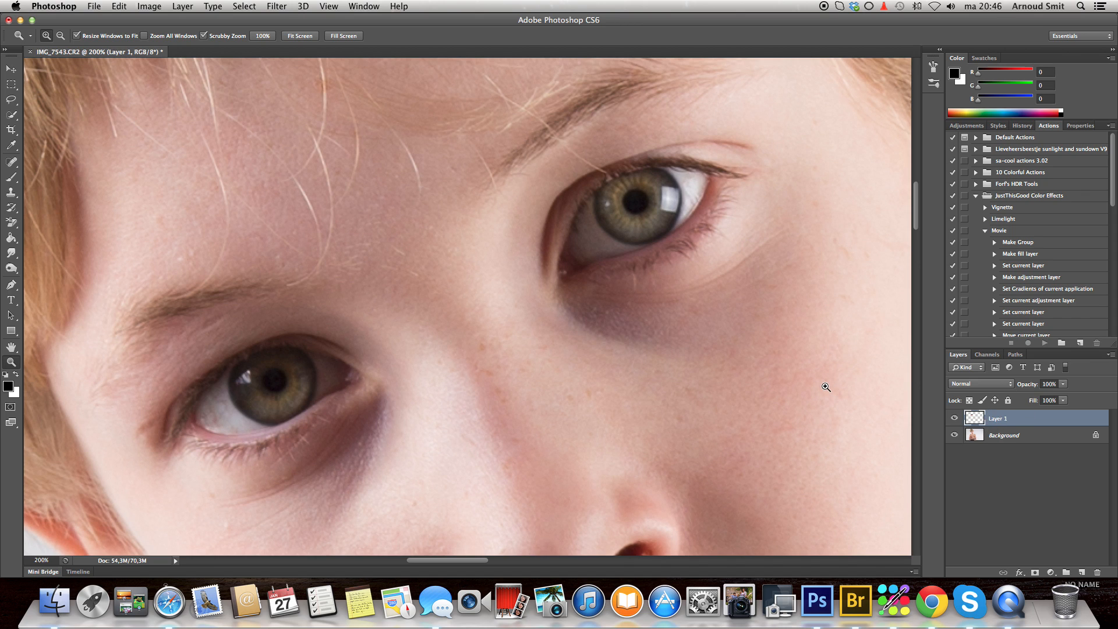
key("super+t")
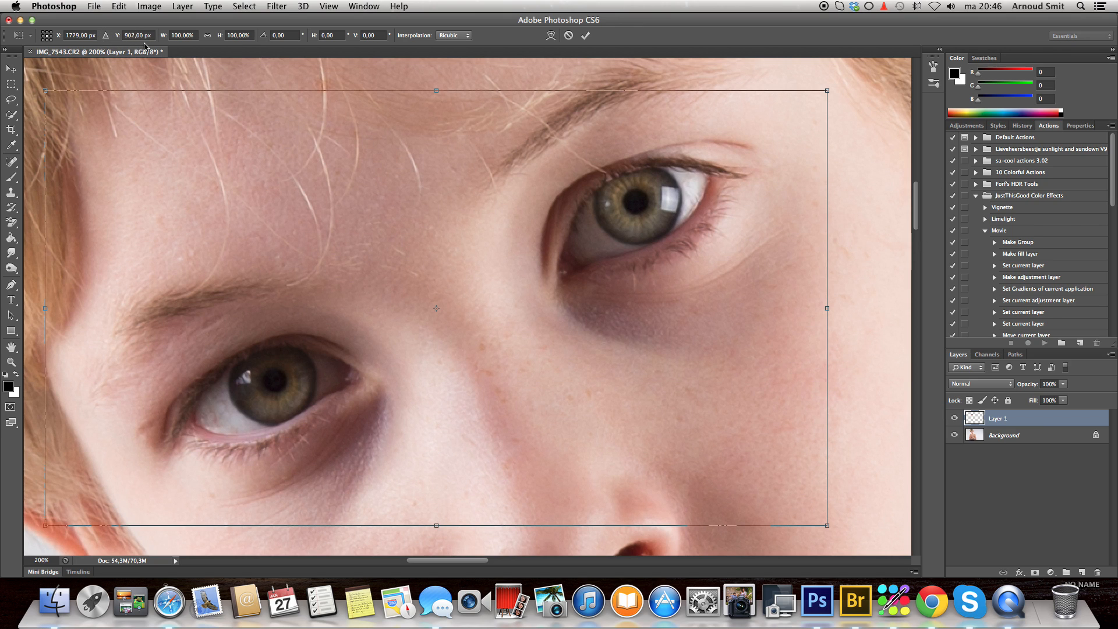
left_click(181, 35)
type("104")
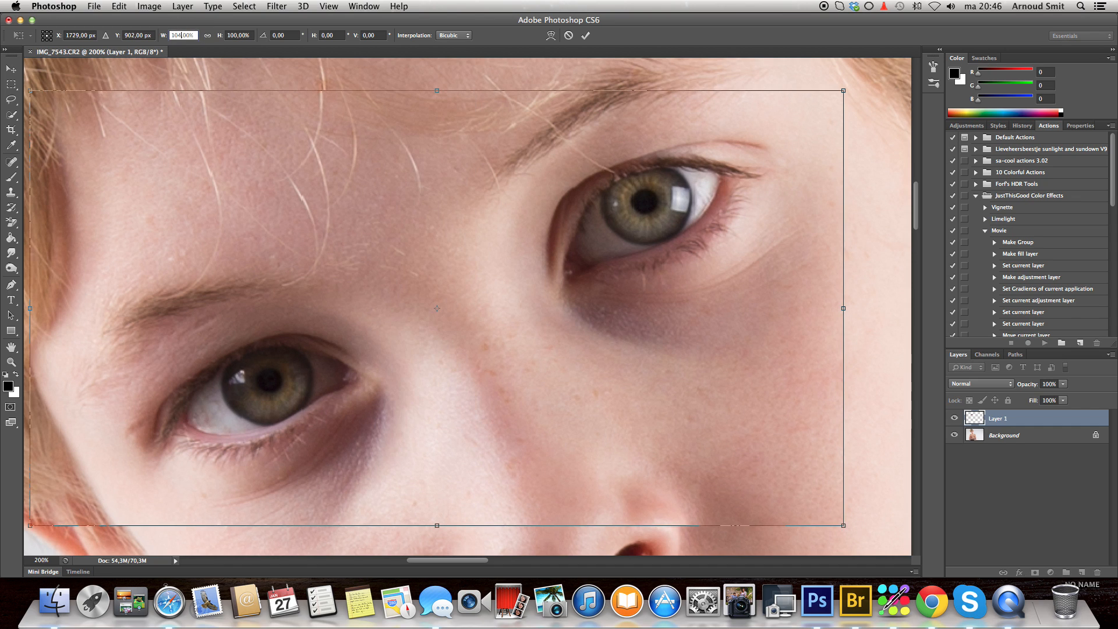
left_click(237, 35)
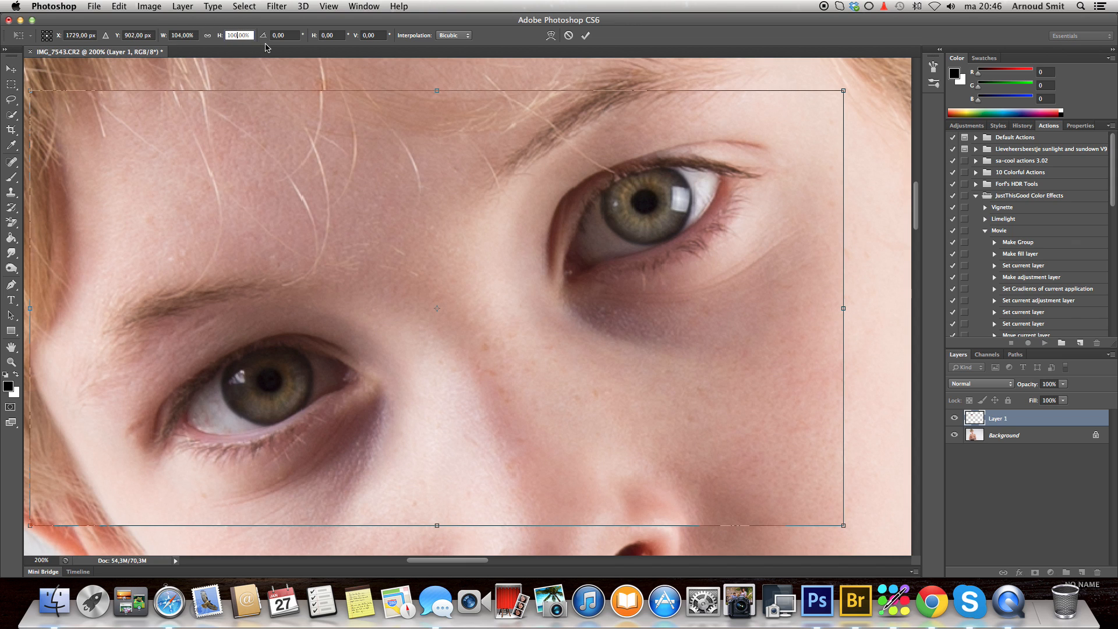
type("104")
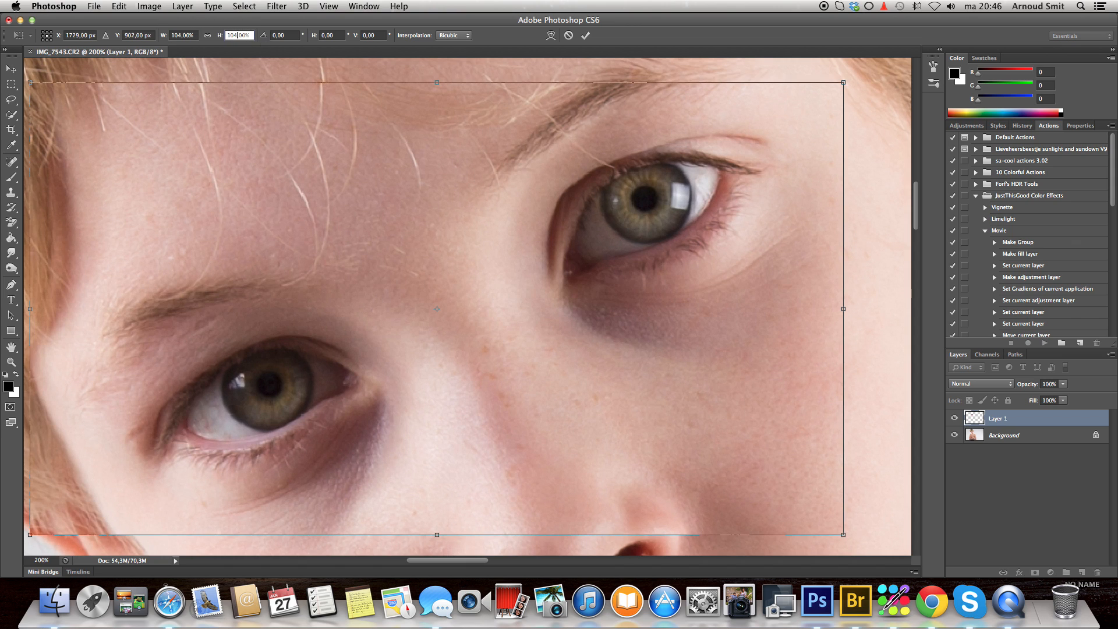
key("Return")
- Add a layer mask to the enlarged eye layer and invert the mask to black
key("z")
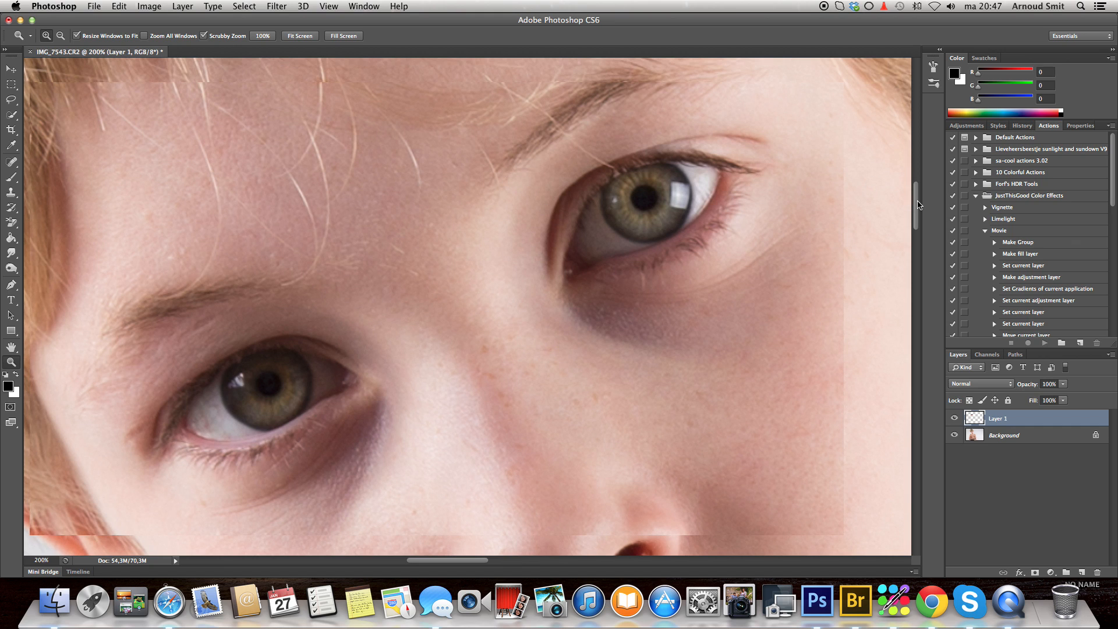
left_click_drag(918, 205, 916, 221)
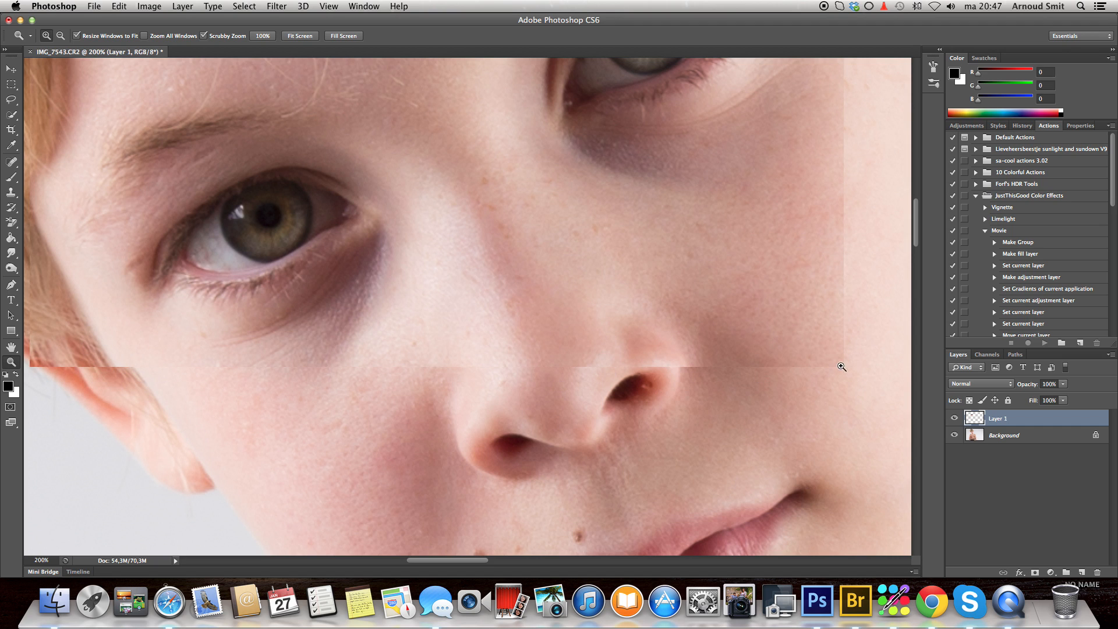
left_click_drag(917, 228, 917, 209)
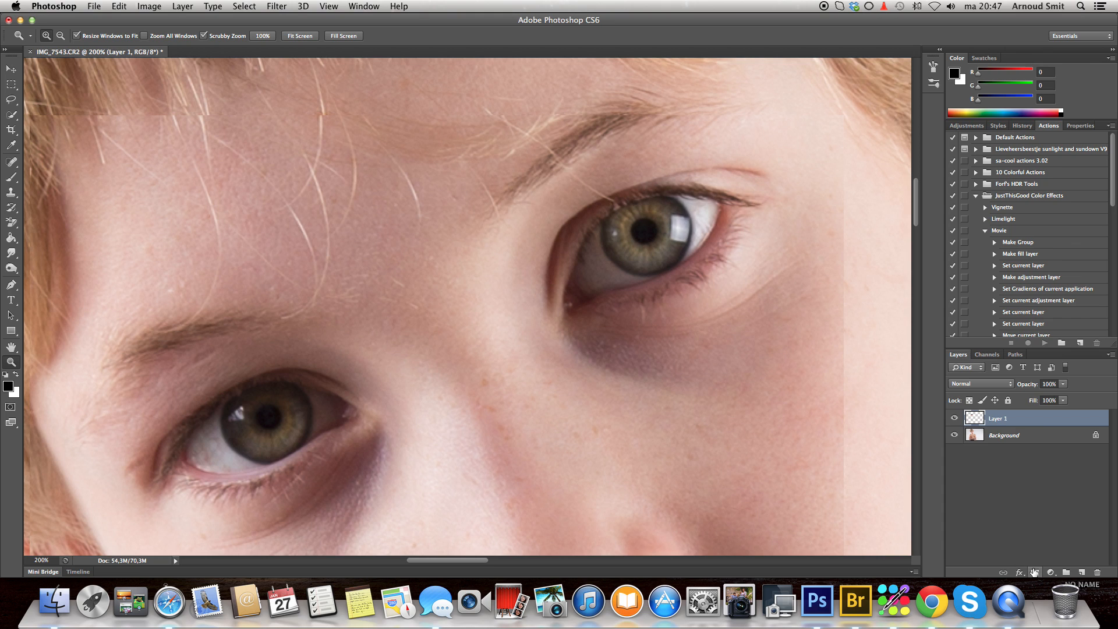
left_click(1035, 573)
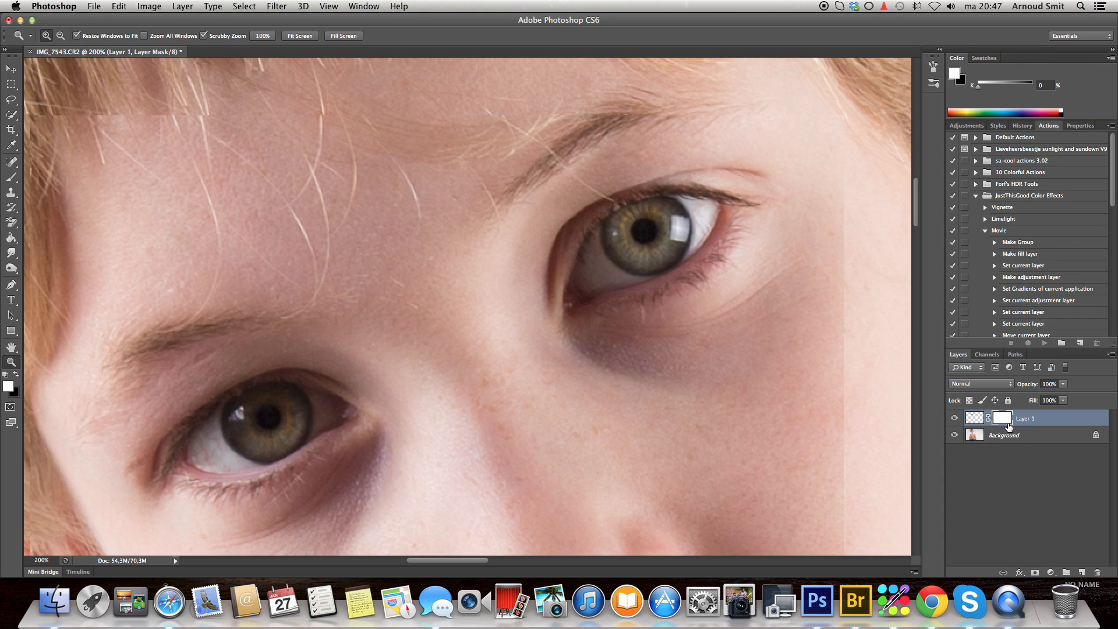
key("super+i")
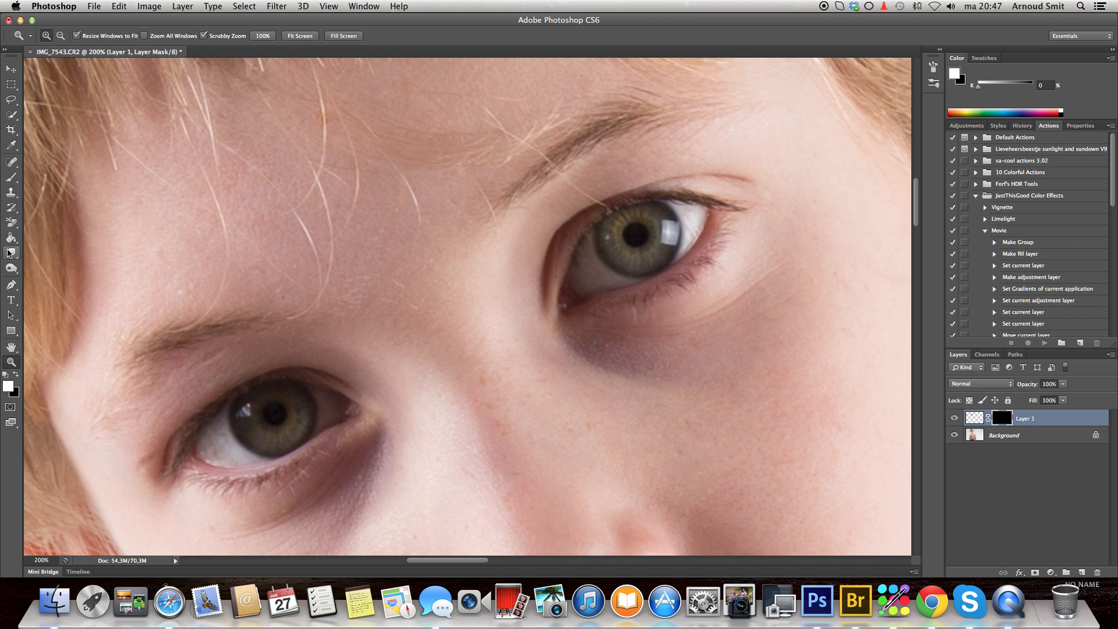
- Reveal both enlarged eyes by painting white on the layer mask with a size 50 brush at 100% opacity and 30% flow
left_click(11, 177)
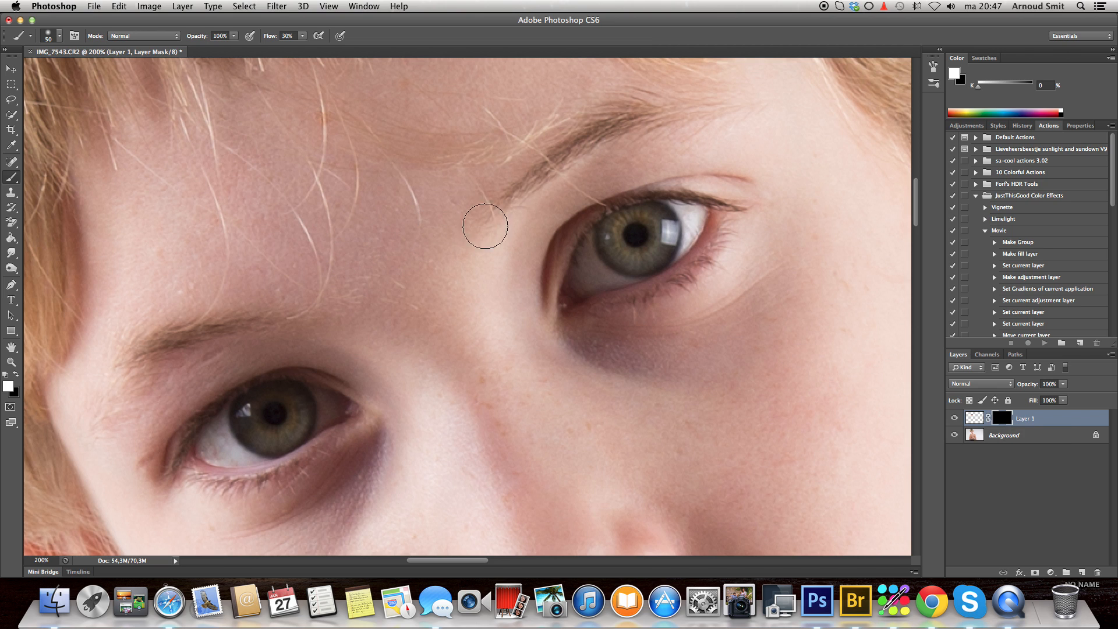
mouse_move(560, 307)
left_mouse_down()
mouse_move(568, 243)
mouse_move(603, 212)
mouse_move(688, 183)
mouse_move(761, 183)
mouse_move(630, 201)
mouse_move(599, 224)
mouse_move(722, 203)
mouse_move(612, 228)
mouse_move(675, 226)
mouse_move(662, 242)
mouse_move(736, 221)
mouse_move(733, 209)
mouse_move(764, 199)
mouse_move(714, 183)
mouse_move(728, 181)
mouse_move(716, 223)
mouse_move(754, 243)
mouse_move(731, 261)
mouse_move(661, 292)
mouse_move(577, 302)
mouse_move(670, 283)
mouse_move(577, 298)
mouse_move(622, 261)
mouse_move(607, 217)
mouse_move(650, 192)
mouse_move(756, 177)
mouse_move(677, 185)
mouse_move(718, 176)
mouse_move(762, 197)
mouse_move(712, 227)
mouse_move(739, 237)
mouse_move(722, 257)
mouse_move(660, 289)
mouse_move(567, 302)
mouse_move(561, 284)
mouse_move(584, 232)
mouse_move(639, 191)
mouse_move(591, 230)
mouse_move(691, 183)
mouse_move(763, 210)
mouse_move(740, 202)
mouse_move(673, 262)
mouse_move(579, 287)
mouse_move(572, 303)
mouse_move(587, 235)
mouse_move(639, 200)
mouse_move(702, 174)
mouse_move(733, 182)
mouse_move(728, 255)
mouse_move(637, 299)
mouse_move(599, 291)
left_mouse_up()
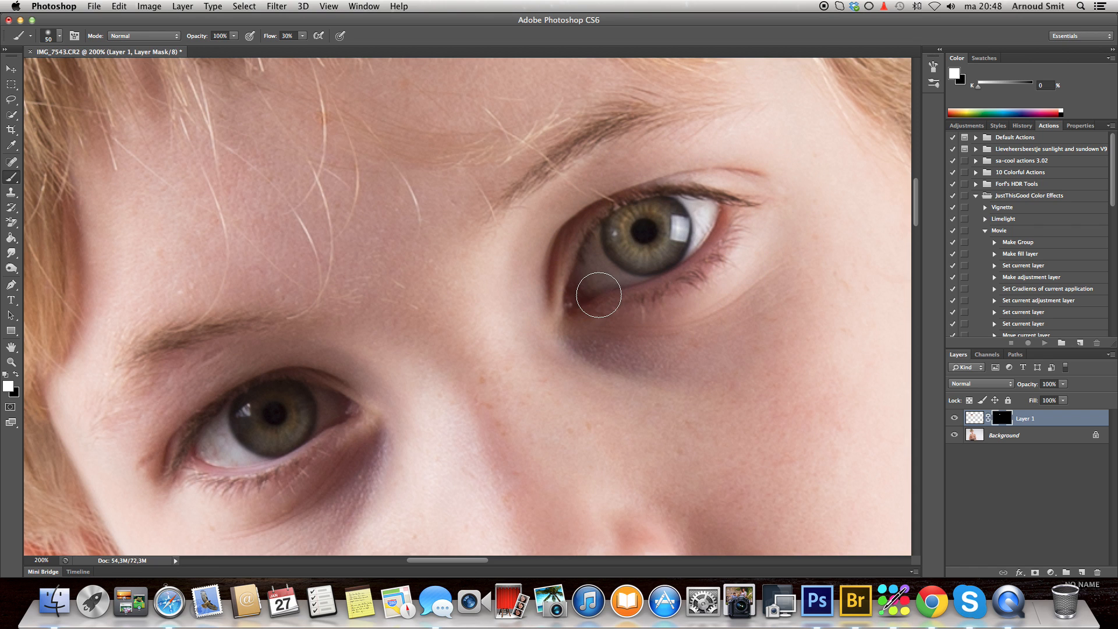
mouse_move(349, 408)
left_mouse_down()
mouse_move(295, 374)
mouse_move(254, 385)
mouse_move(159, 452)
mouse_move(166, 443)
mouse_move(145, 496)
mouse_move(143, 478)
mouse_move(229, 415)
mouse_move(191, 451)
mouse_move(274, 436)
mouse_move(309, 412)
mouse_move(300, 382)
mouse_move(350, 416)
mouse_move(279, 487)
mouse_move(229, 511)
mouse_move(183, 496)
mouse_move(211, 456)
mouse_move(330, 412)
mouse_move(276, 373)
mouse_move(199, 456)
mouse_move(300, 439)
mouse_move(198, 442)
mouse_move(242, 426)
mouse_move(189, 429)
mouse_move(159, 472)
mouse_move(187, 498)
mouse_move(262, 491)
mouse_move(243, 495)
mouse_move(345, 430)
mouse_move(321, 411)
mouse_move(343, 390)
mouse_move(314, 384)
mouse_move(213, 413)
mouse_move(228, 399)
mouse_move(300, 403)
mouse_move(249, 491)
mouse_move(191, 477)
mouse_move(166, 493)
mouse_move(153, 455)
mouse_move(232, 389)
mouse_move(320, 381)
mouse_move(307, 388)
mouse_move(301, 464)
mouse_move(269, 481)
mouse_move(140, 466)
mouse_move(157, 436)
mouse_move(182, 487)
mouse_move(274, 477)
mouse_move(349, 400)
mouse_move(252, 384)
mouse_move(176, 462)
left_mouse_up()
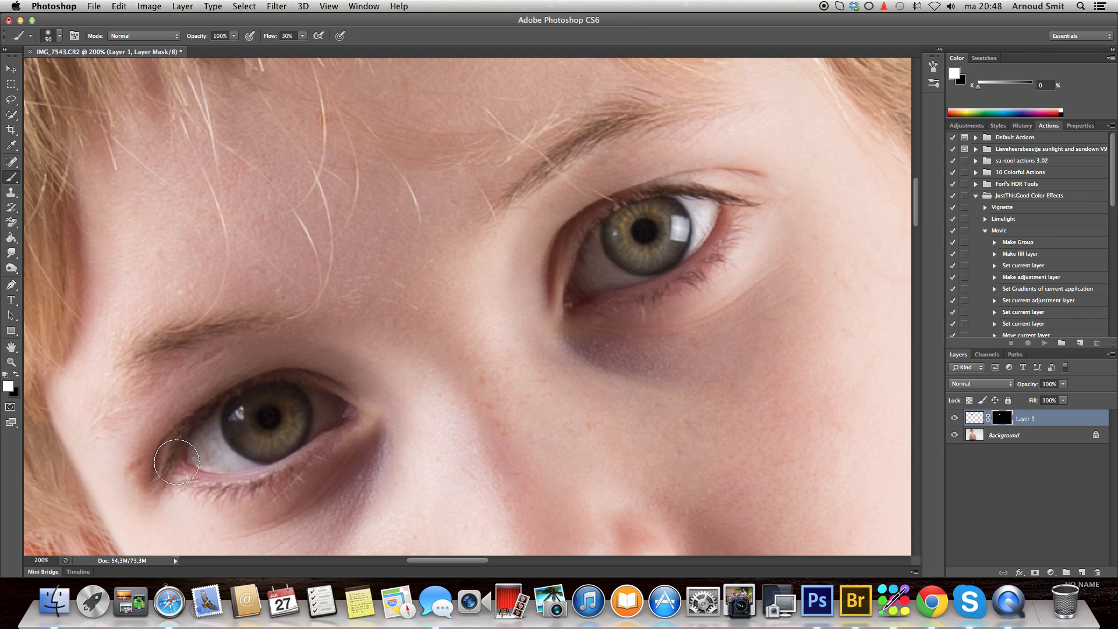
- Compare the full portrait with the enlarged eye layer hidden and shown, and merge that layer into the background
double_click(11, 347)
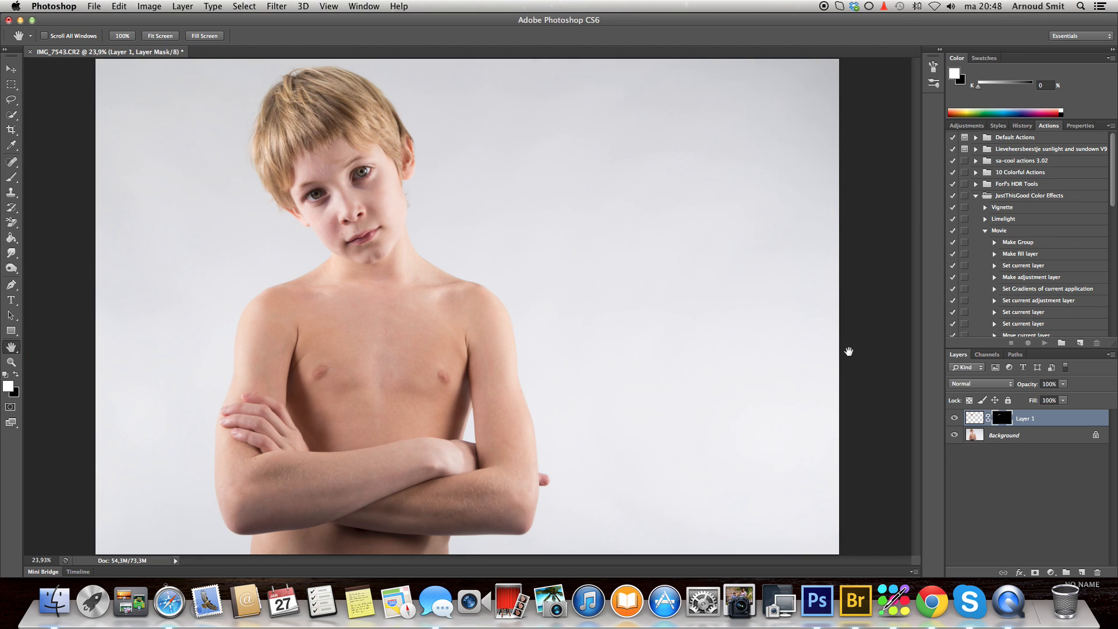
left_click(954, 418)
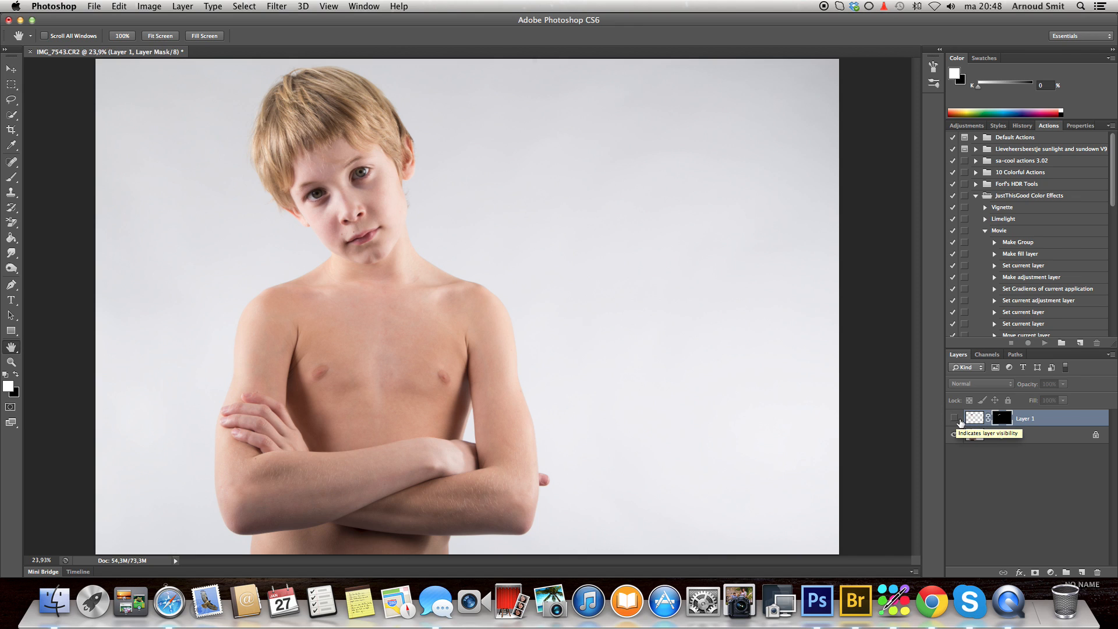
left_click(954, 419)
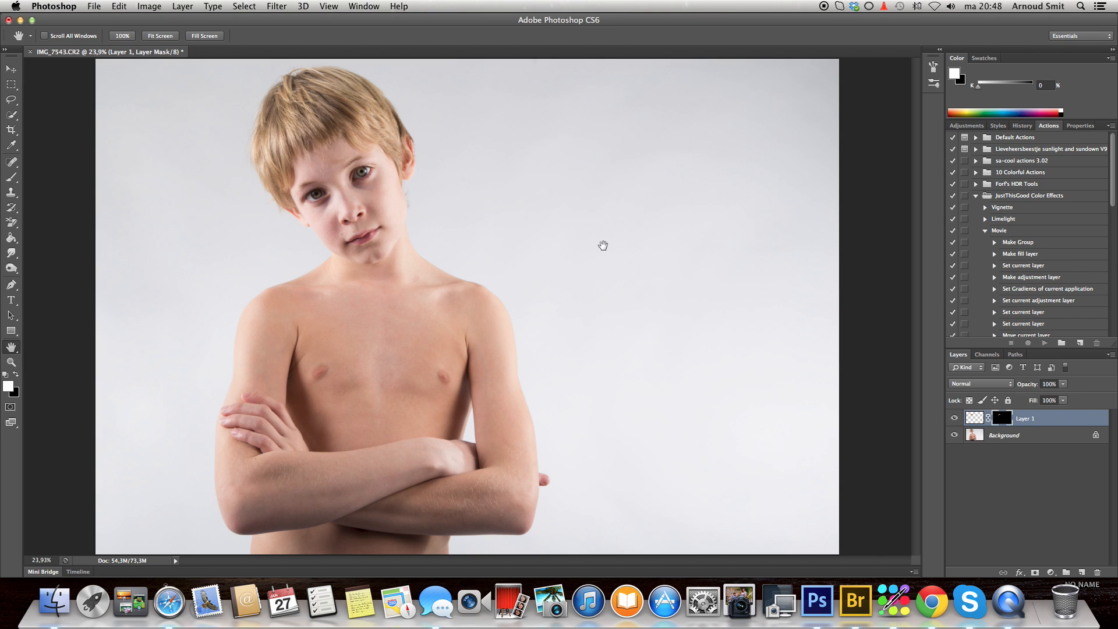
left_click(180, 7)
left_click(224, 442)
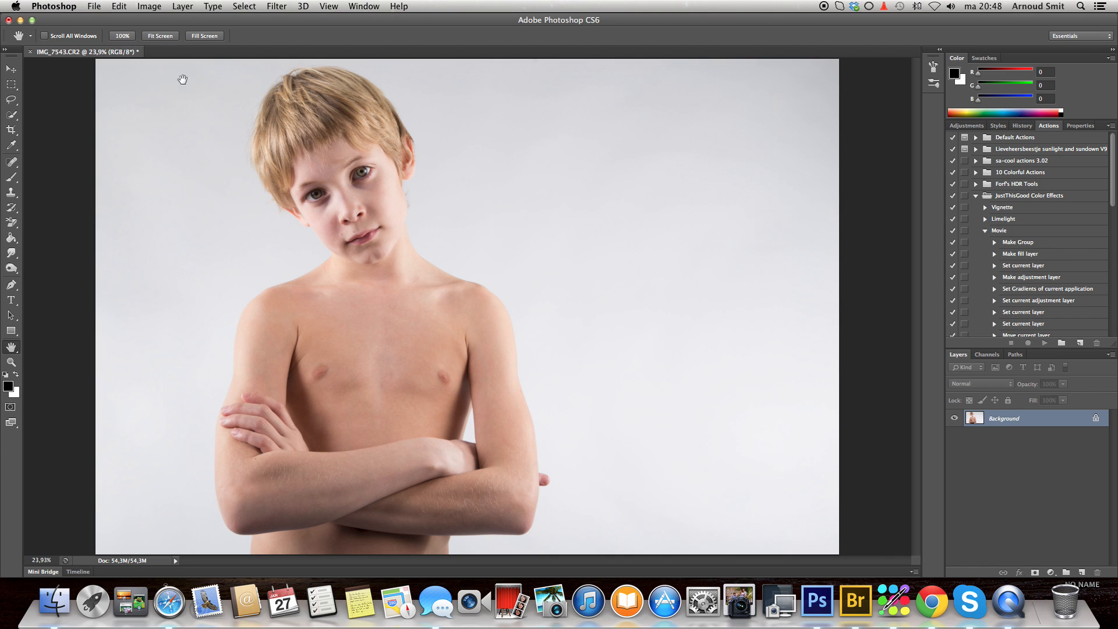
- Start a Curves adjustment on the RGB channel and pull the white point in to the highlight end of the histogram
left_click(150, 8)
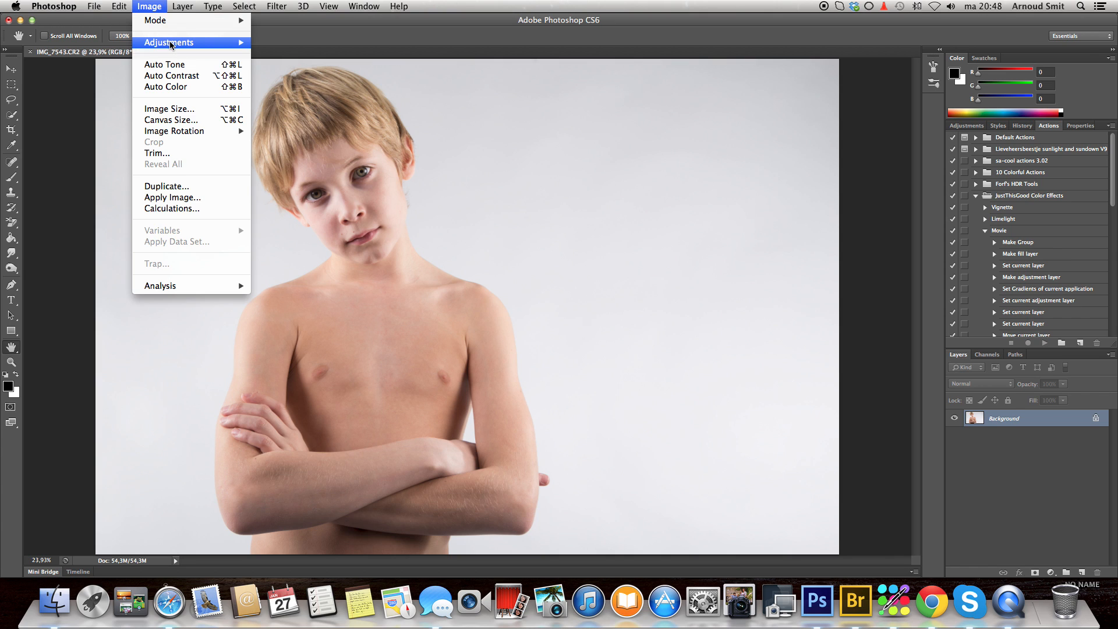
mouse_move(193, 42)
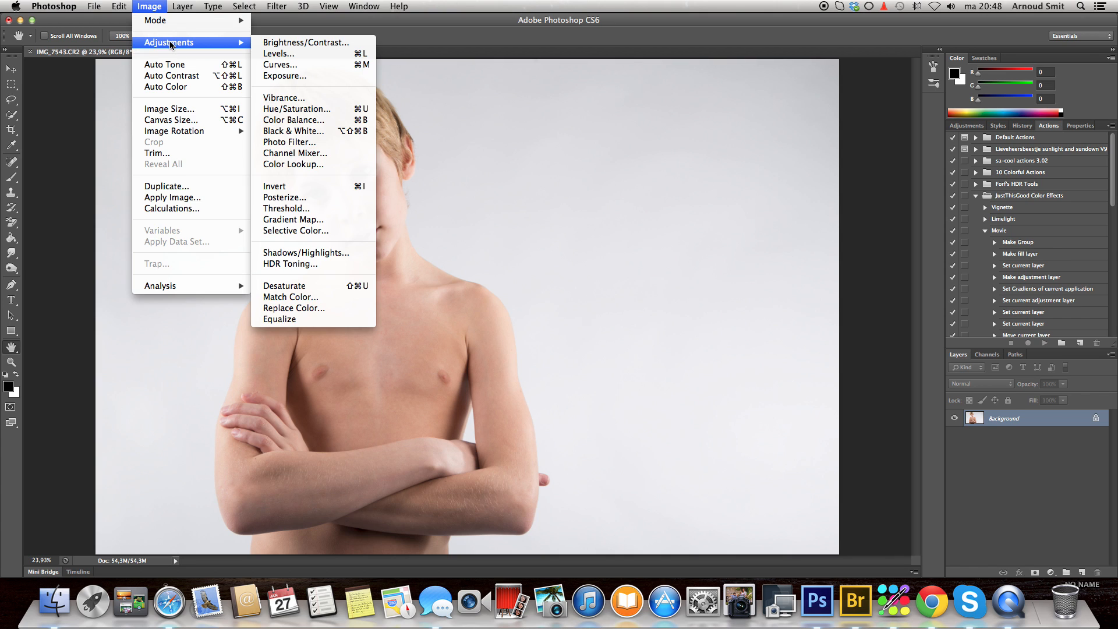
left_click(302, 65)
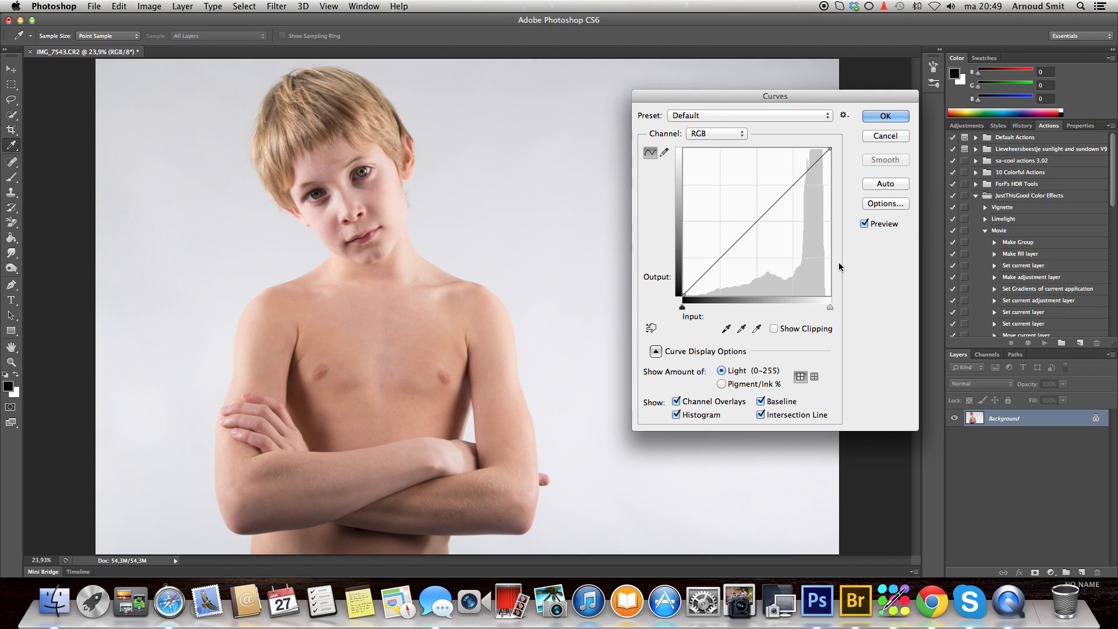
left_click(830, 308)
left_click_drag(830, 308, 822, 310)
left_click_drag(756, 100, 786, 136)
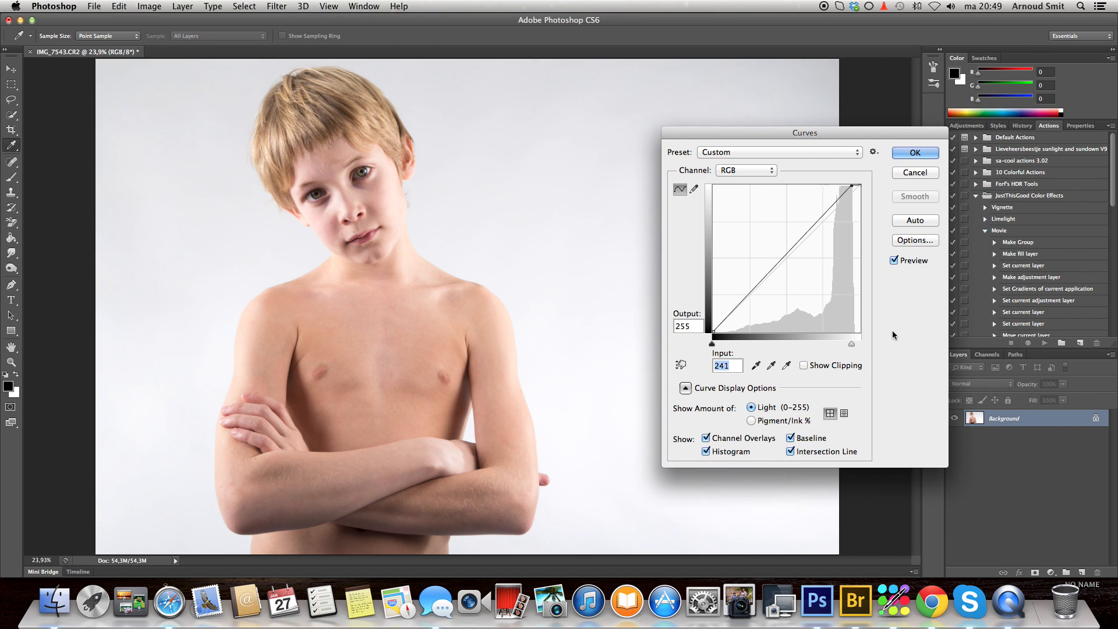
mouse_move(852, 344)
left_mouse_down()
mouse_move(871, 346)
mouse_move(857, 346)
left_mouse_up()
left_click_drag(855, 345, 854, 346)
- Brighten the portrait by lifting the curve with points at input 40, output 78 and input 166, output 207, and apply it
left_click_drag(747, 299, 746, 287)
left_click_drag(813, 218, 805, 213)
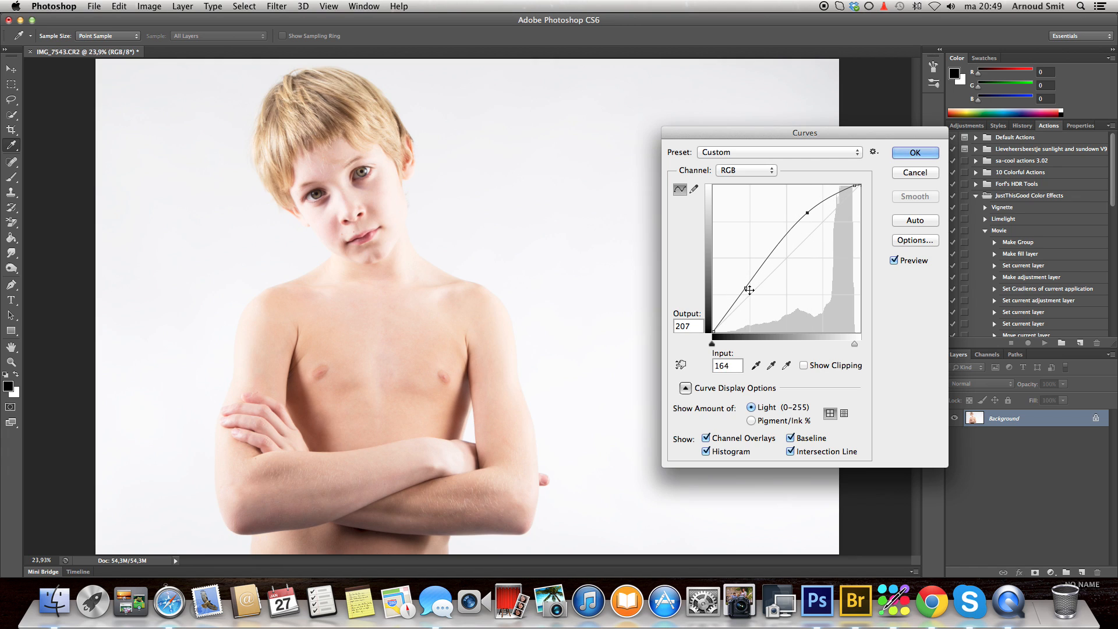
left_click_drag(746, 289, 742, 286)
left_click_drag(807, 213, 809, 215)
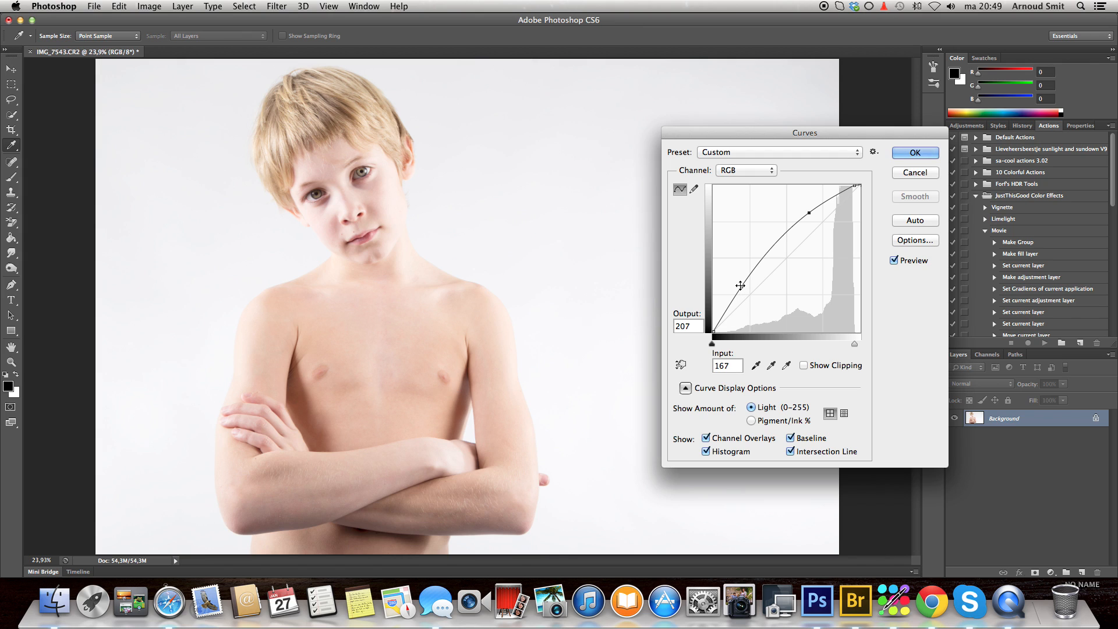
left_click(742, 286)
left_click_drag(742, 285, 737, 285)
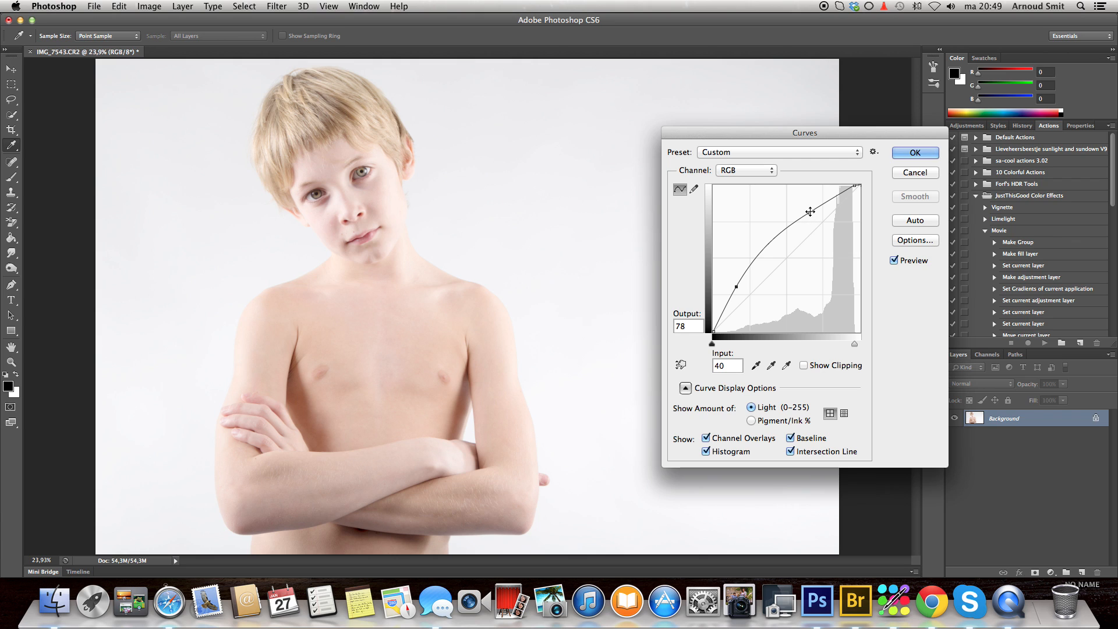
left_click(809, 212)
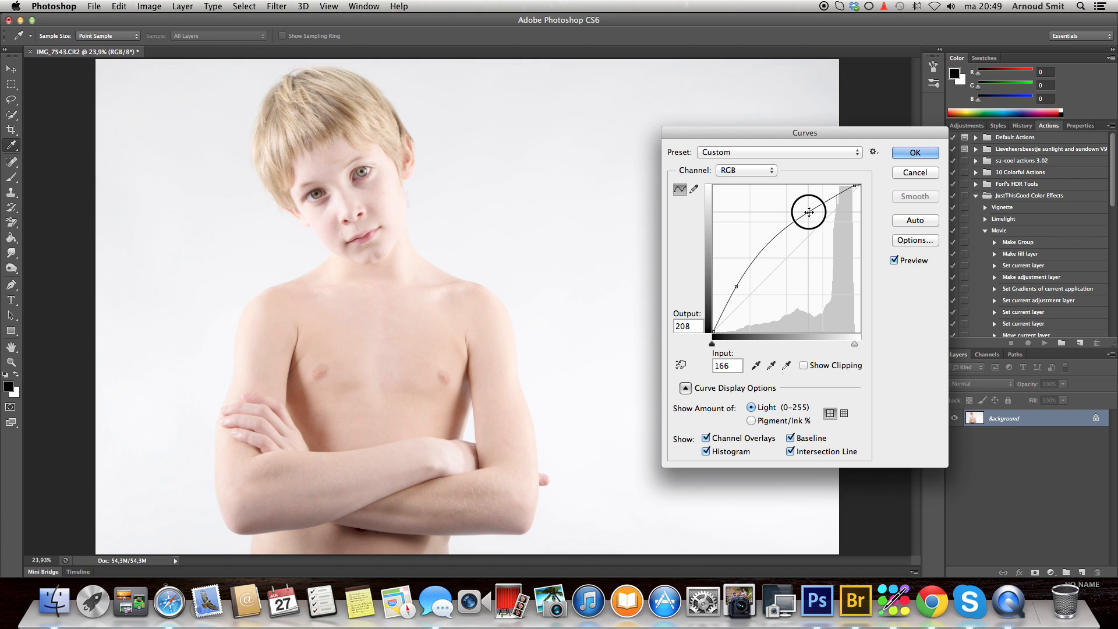
left_click_drag(809, 212, 809, 213)
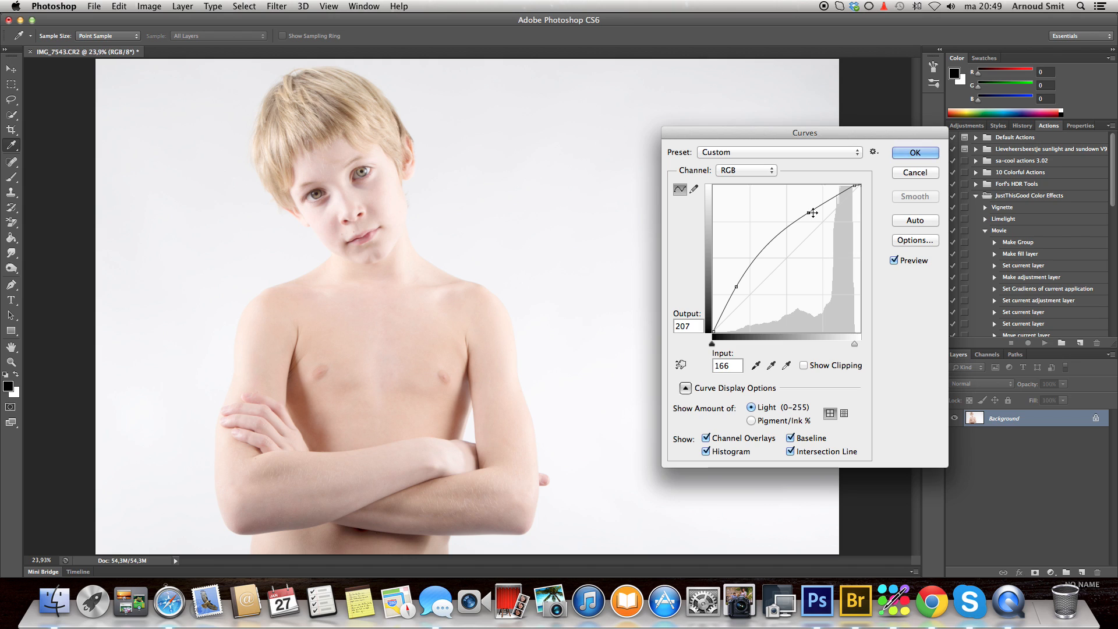
left_click(922, 154)
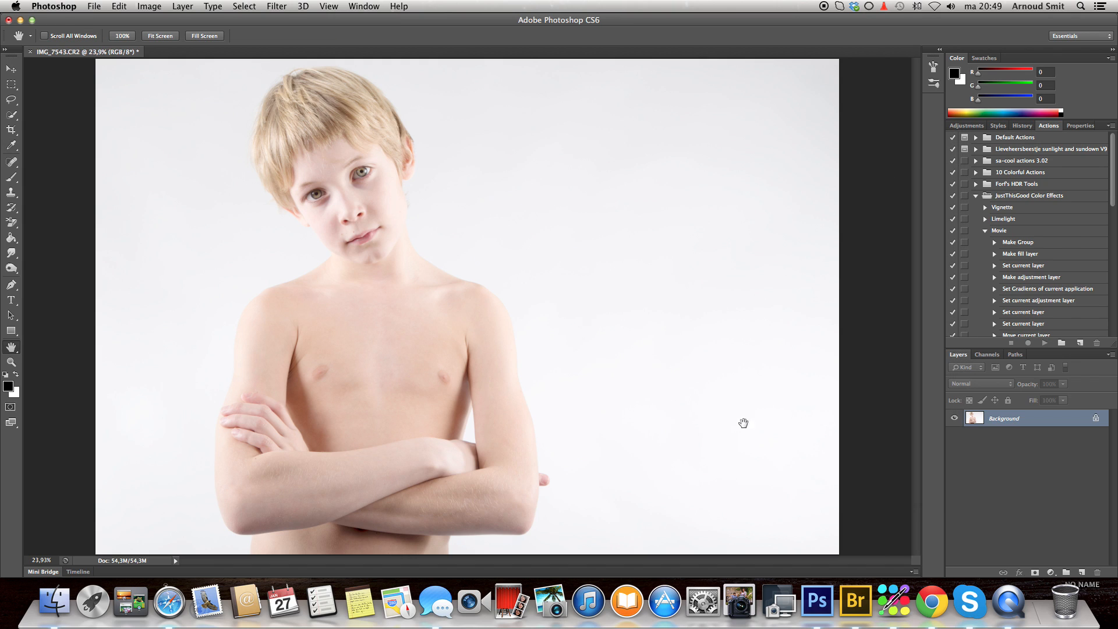
- Reduce the image's overall saturation to -23 with a Hue/Saturation adjustment
left_click(152, 9)
mouse_move(186, 43)
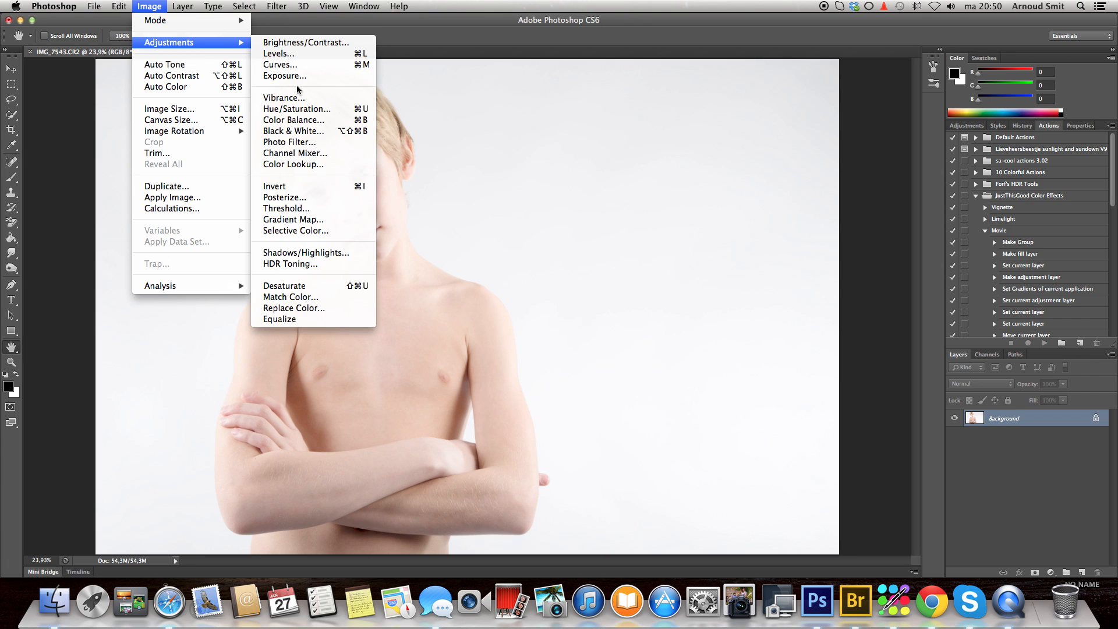
left_click(303, 109)
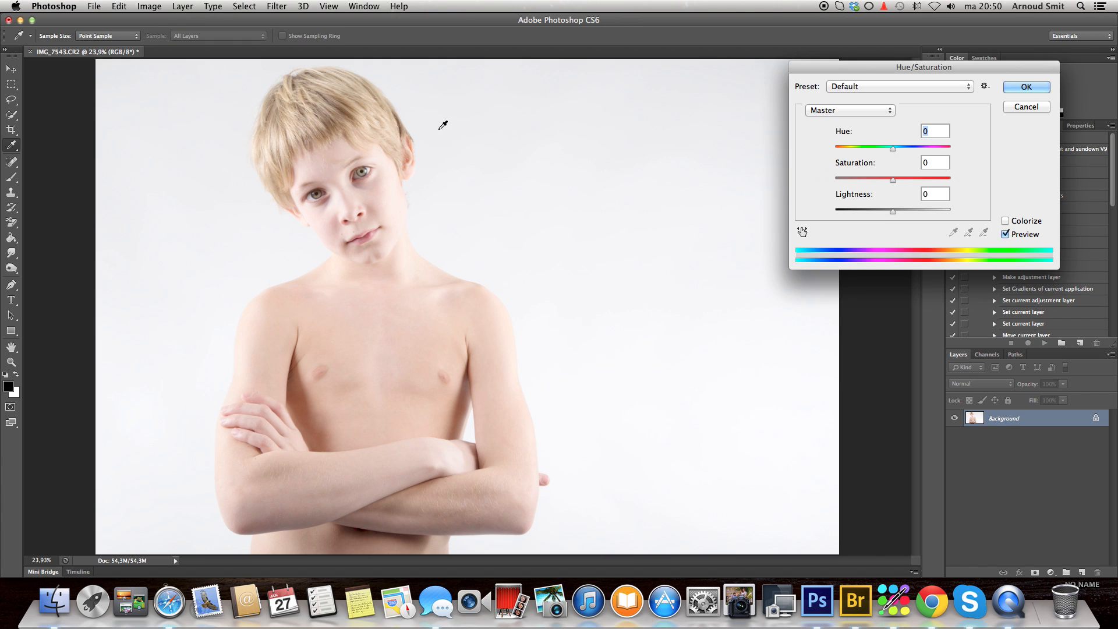
mouse_move(891, 181)
left_mouse_down()
mouse_move(835, 183)
mouse_move(880, 181)
left_mouse_up()
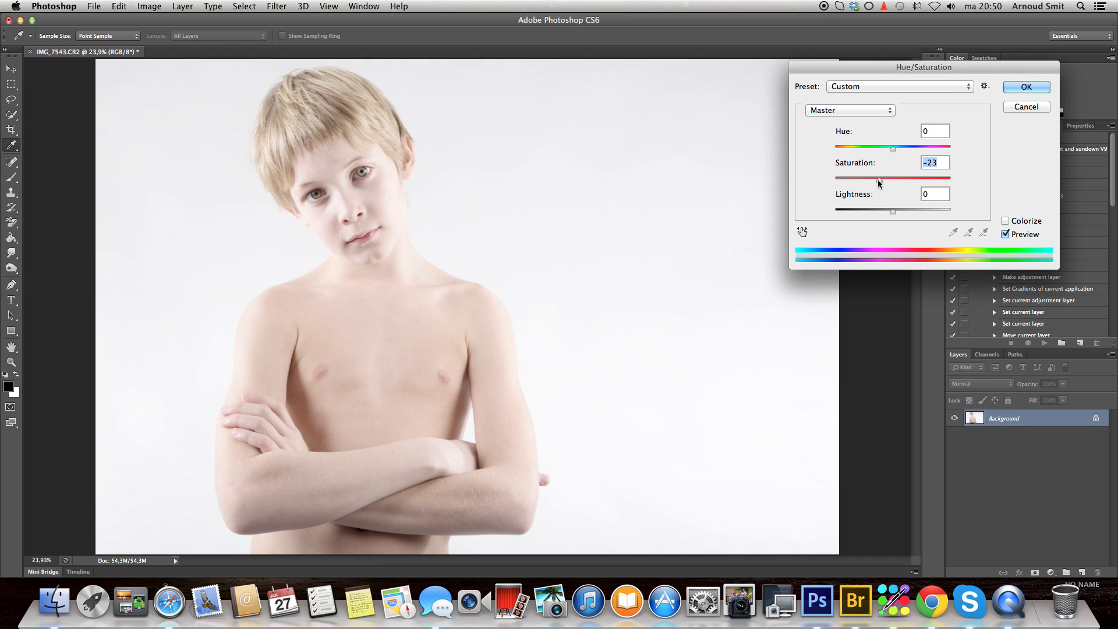
left_click(1020, 89)
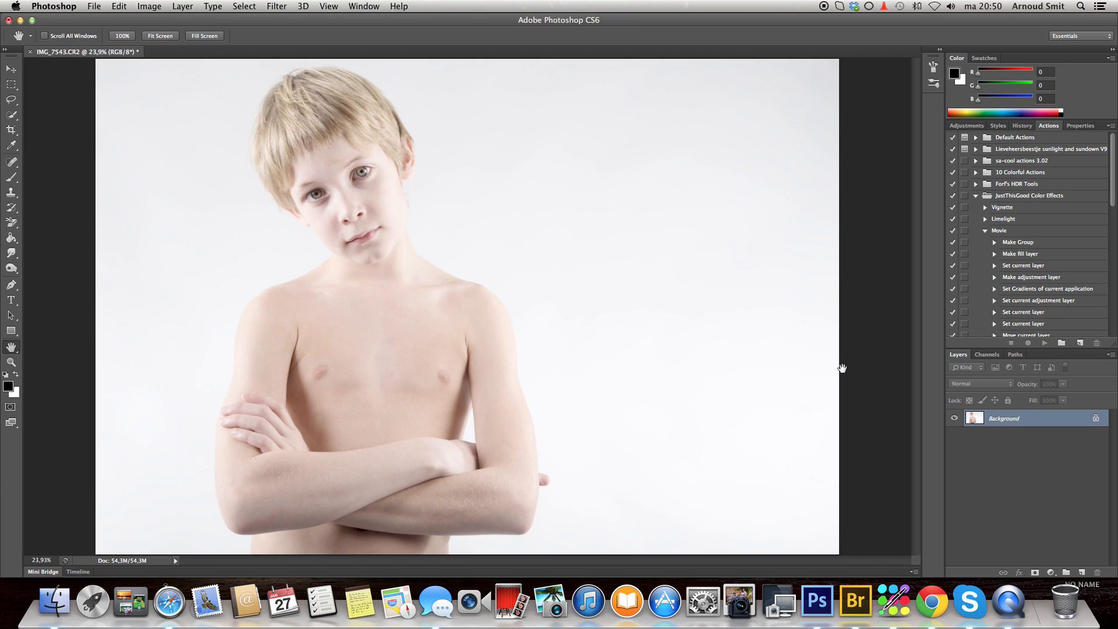